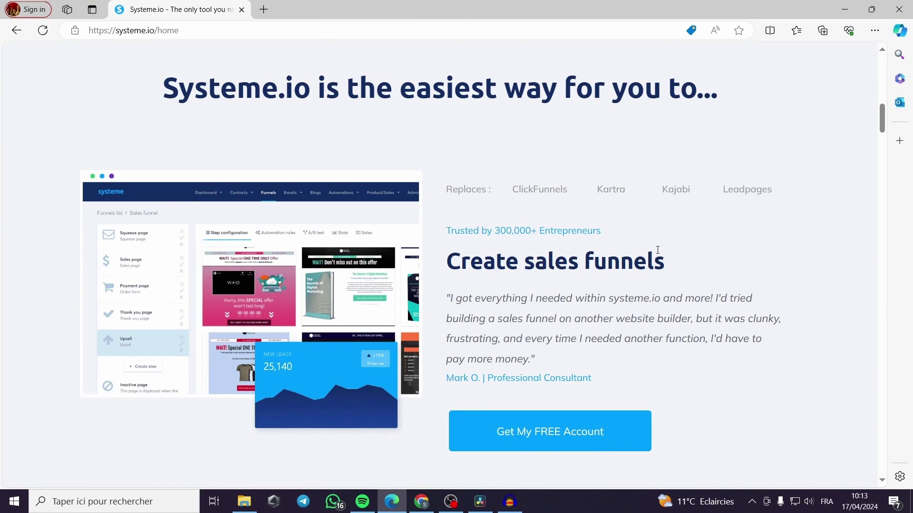
- Look through the homepage's feature sections, from creating sales funnels to automating marketing
scroll(652, 252, "down", 8)
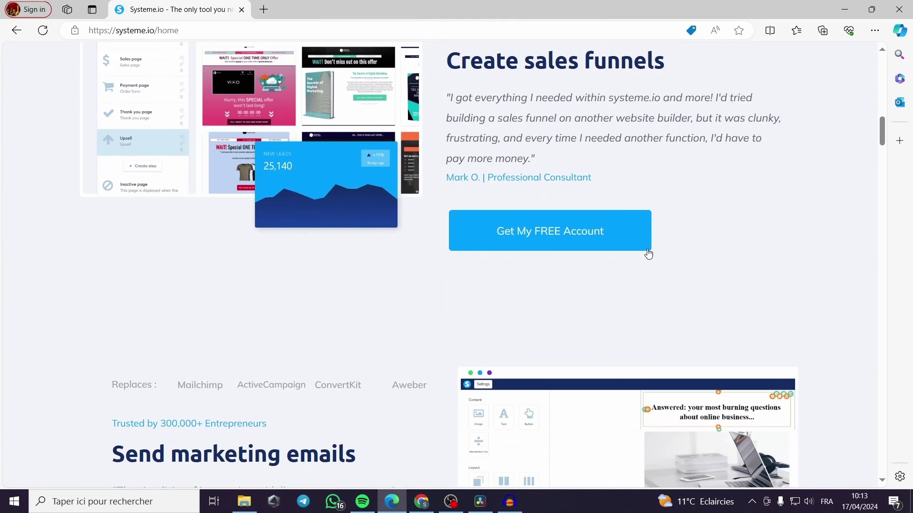
scroll(411, 244, "down", 8)
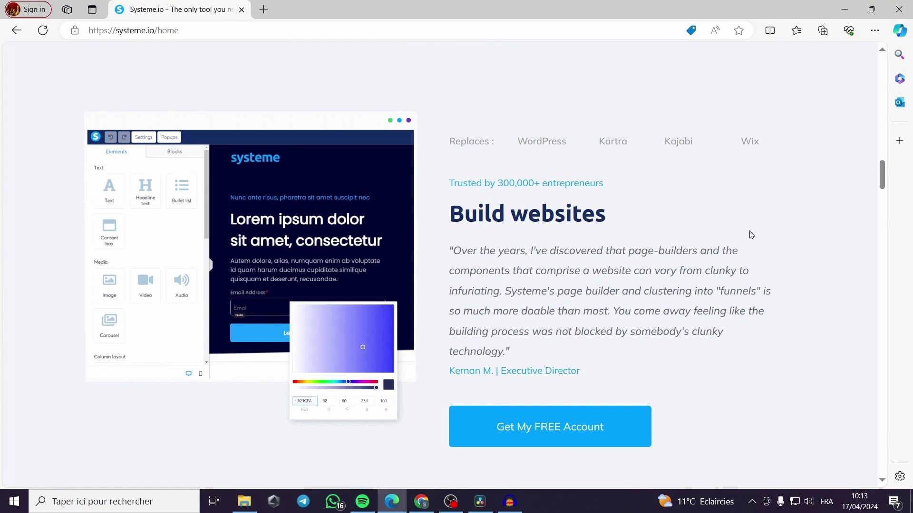
scroll(751, 234, "down", 6)
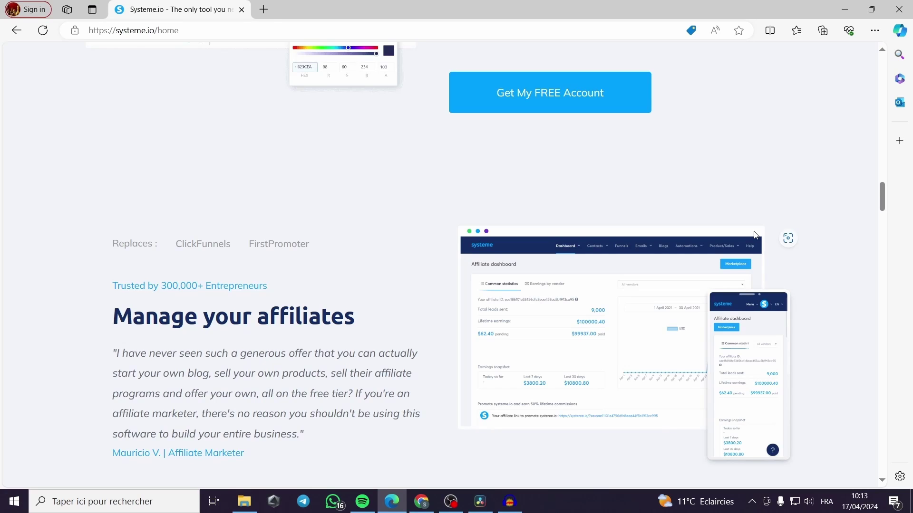
scroll(754, 231, "down", 10)
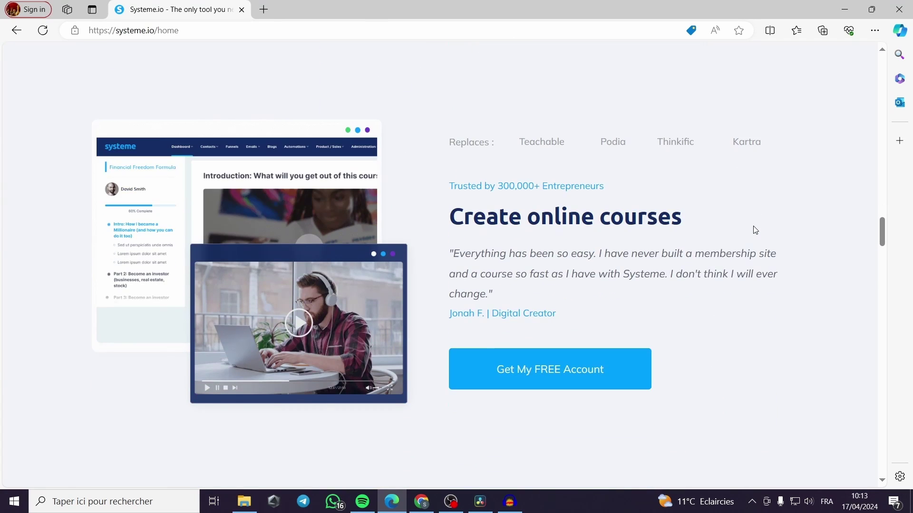
scroll(755, 230, "down", 12)
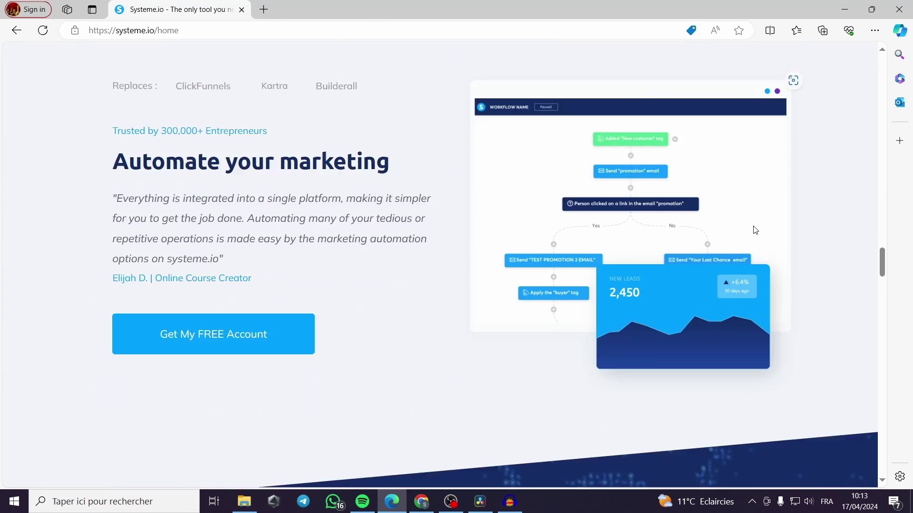
scroll(755, 230, "up", 5)
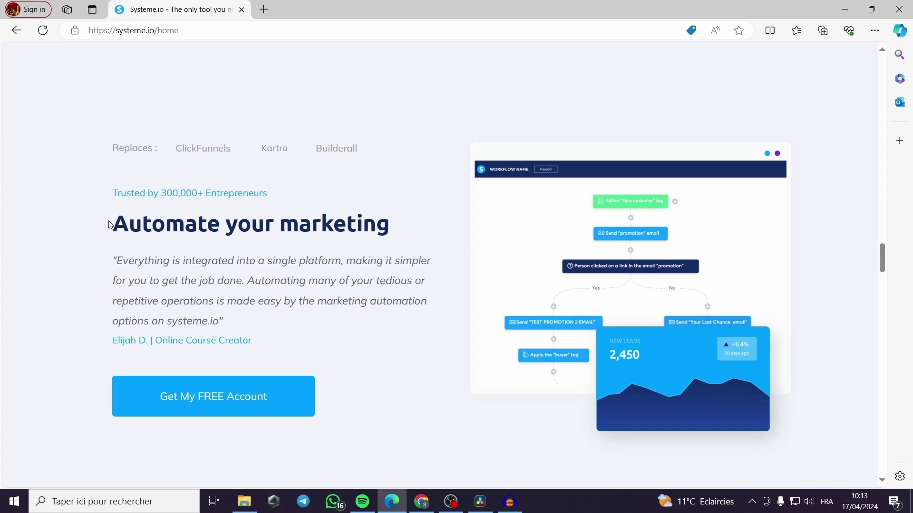
left_click_drag(111, 224, 402, 236)
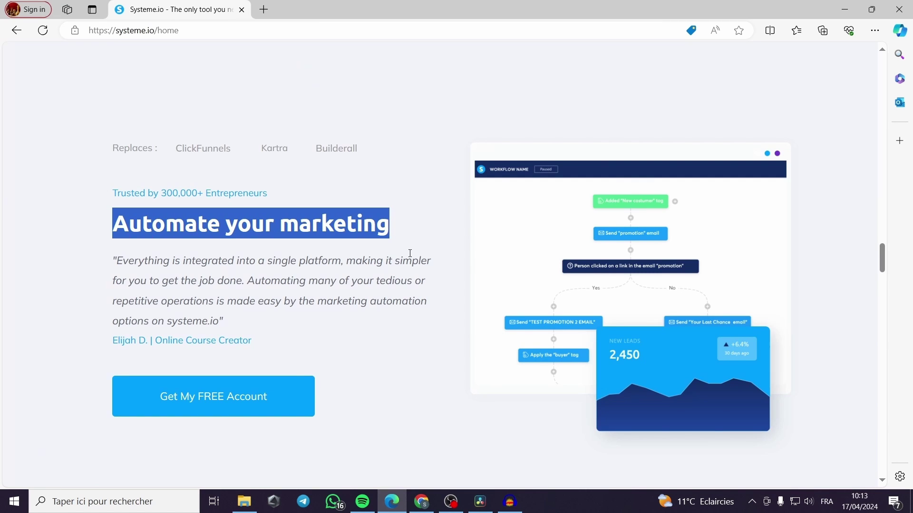
scroll(409, 271, "up", 4)
scroll(410, 275, "down", 7)
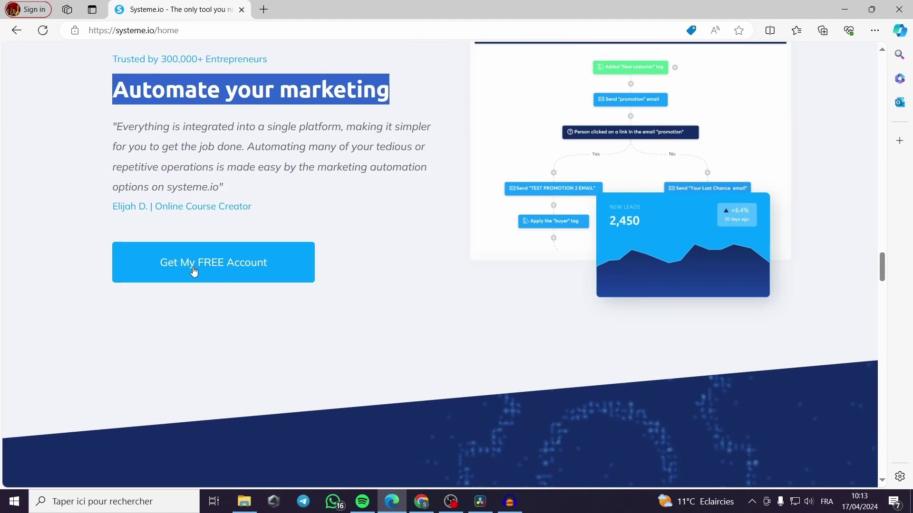
- Request a free Systeme.io account by submitting the user's email address in the sign-up form
left_click(239, 275)
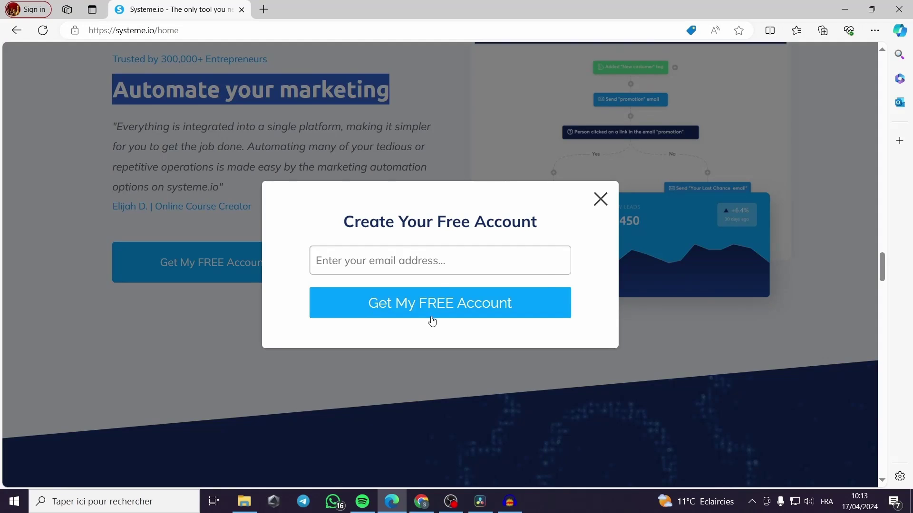
left_click(443, 262)
left_click(375, 307)
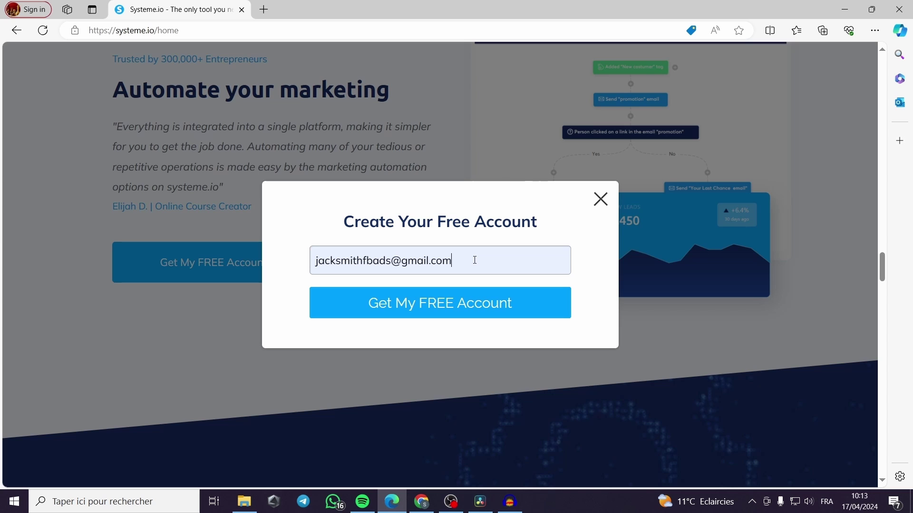
left_click(445, 309)
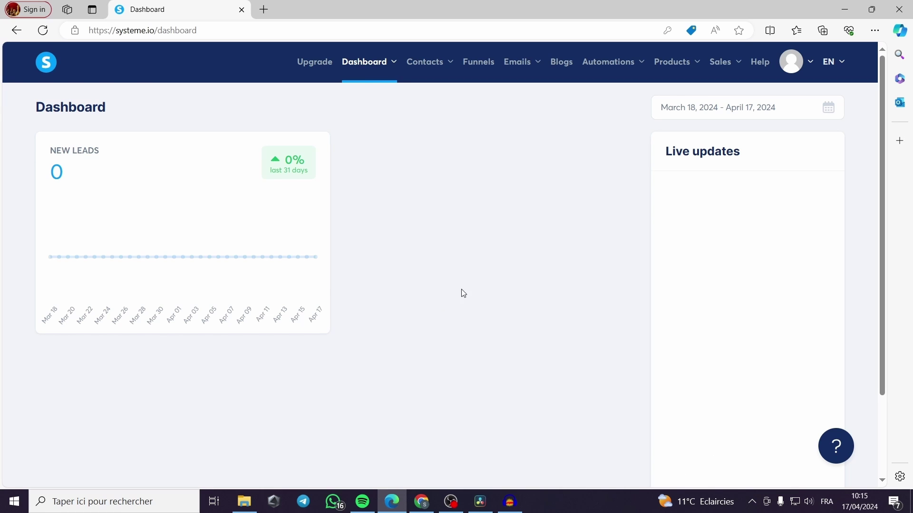
- Create a funnel with the saved full name as its name, the goal Build an audience and Euro as currency
left_click(479, 62)
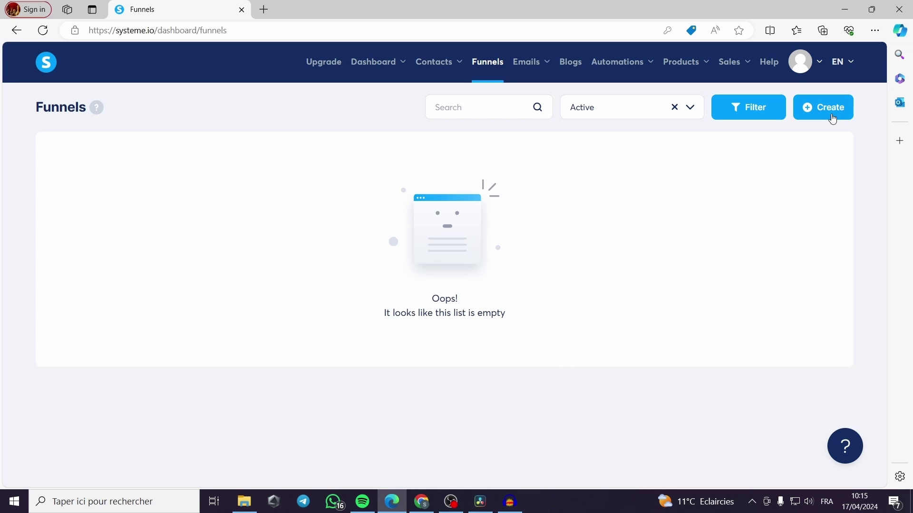
left_click(829, 108)
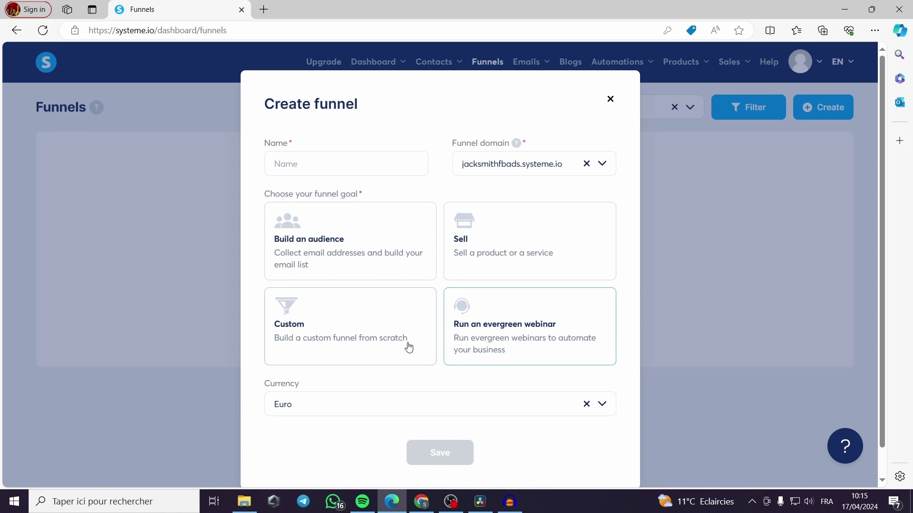
left_click(398, 409)
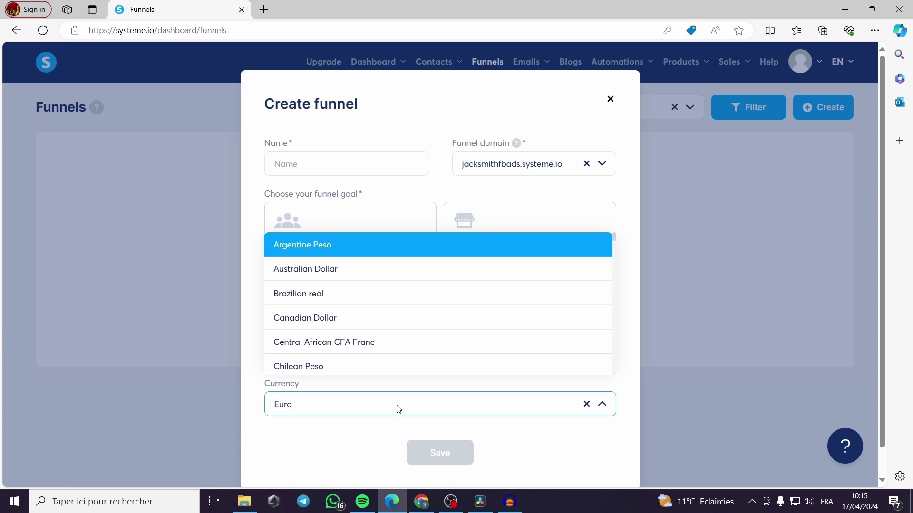
left_click(399, 409)
left_click(308, 163)
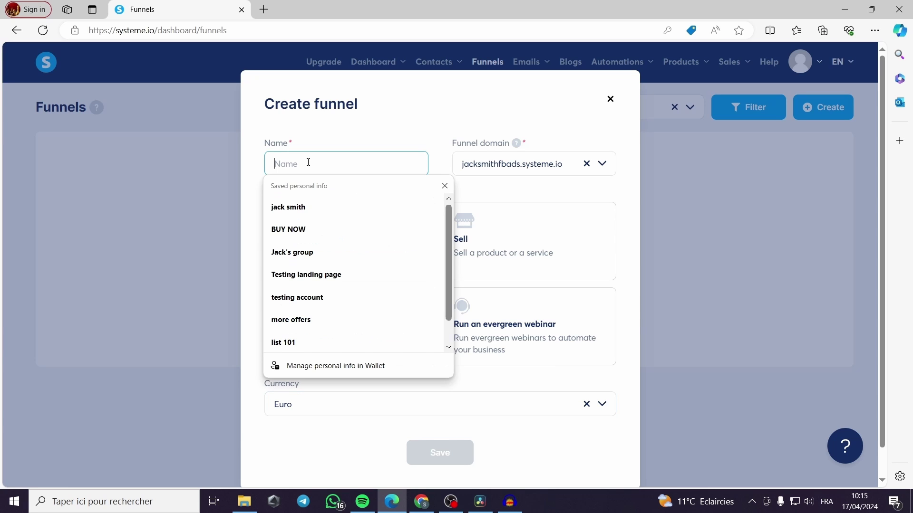
left_click(307, 207)
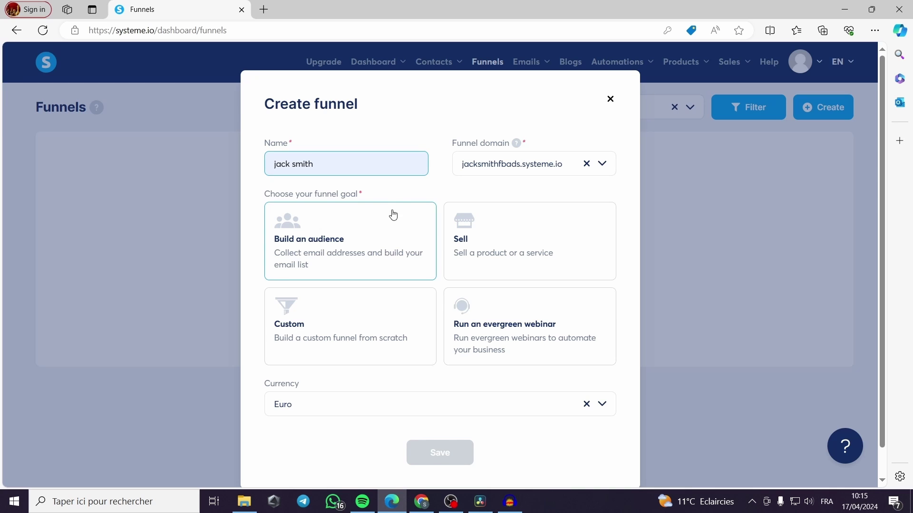
left_click(350, 227)
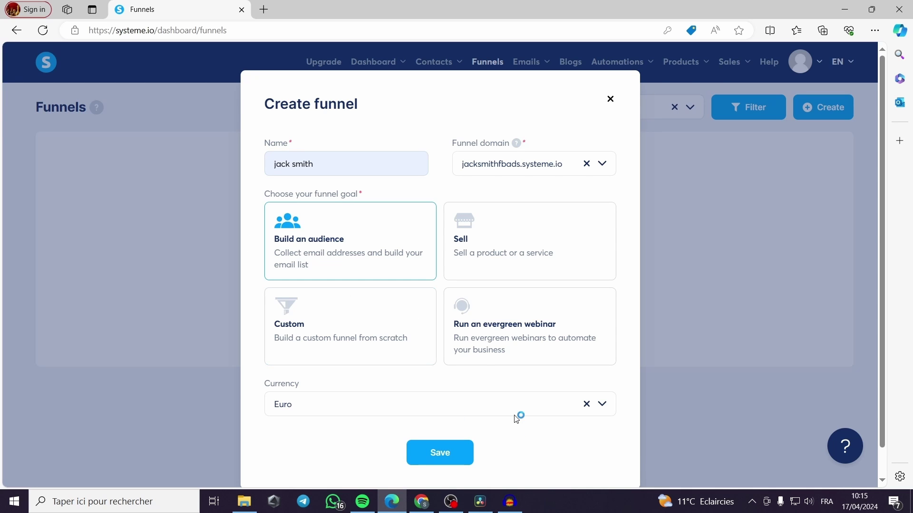
left_click(444, 460)
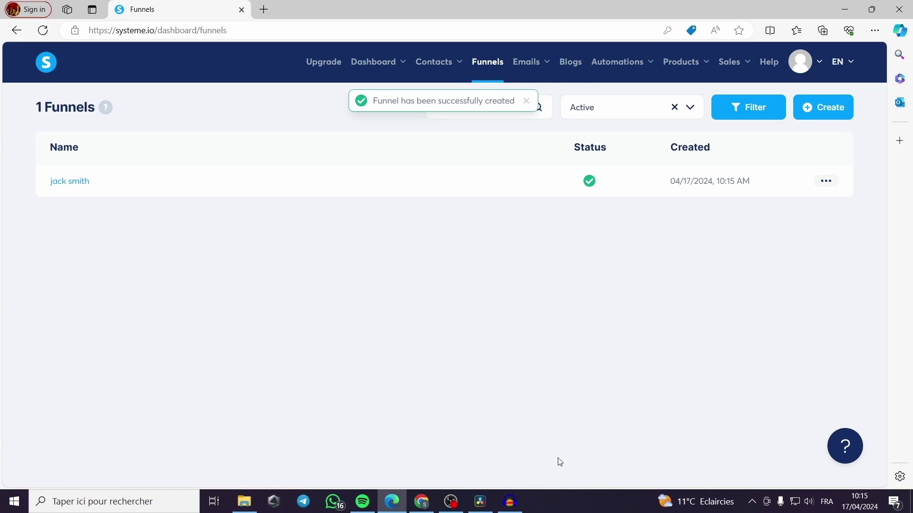
- Open the new funnel from the funnels list and look through the templates offered for its squeeze page
left_click(825, 181)
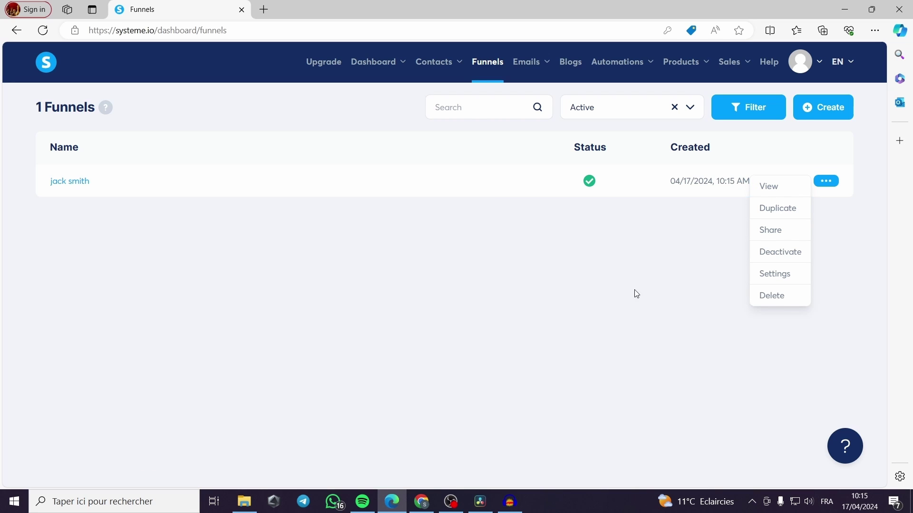
left_click(624, 306)
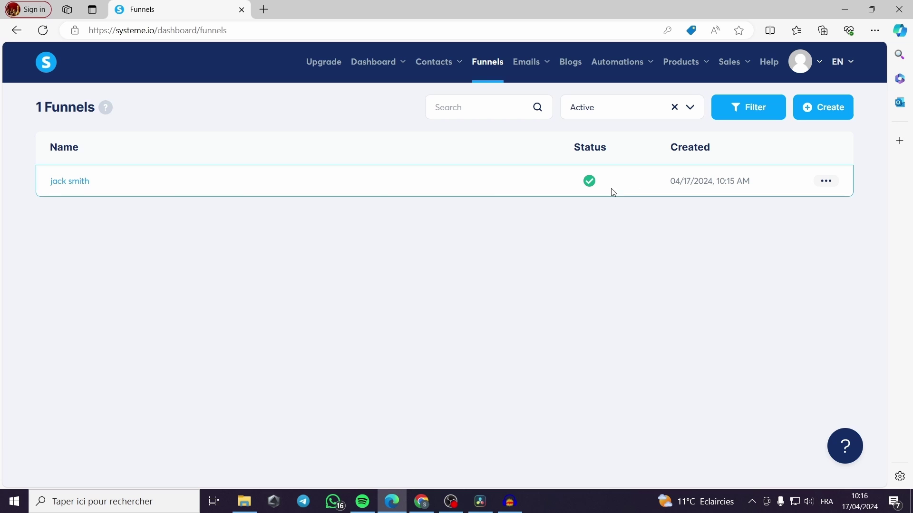
left_click(64, 181)
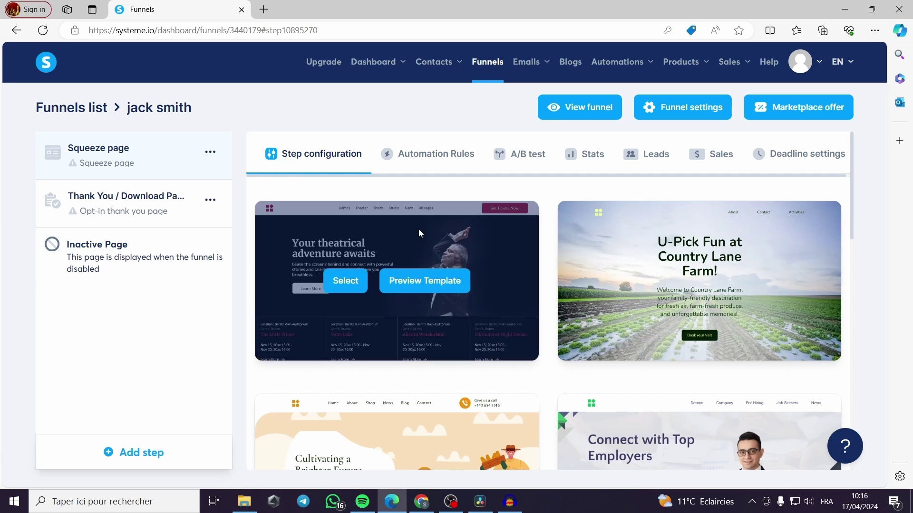
scroll(435, 196, "down", 7)
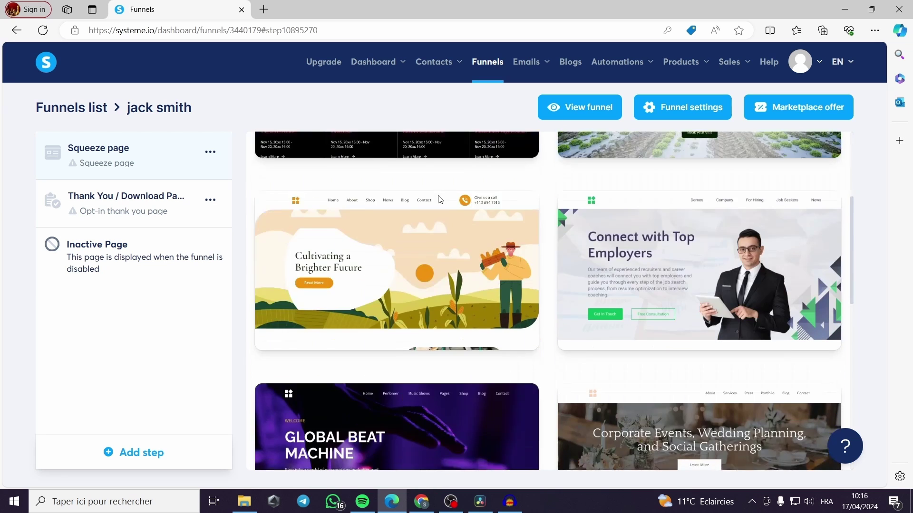
scroll(725, 292, "down", 3)
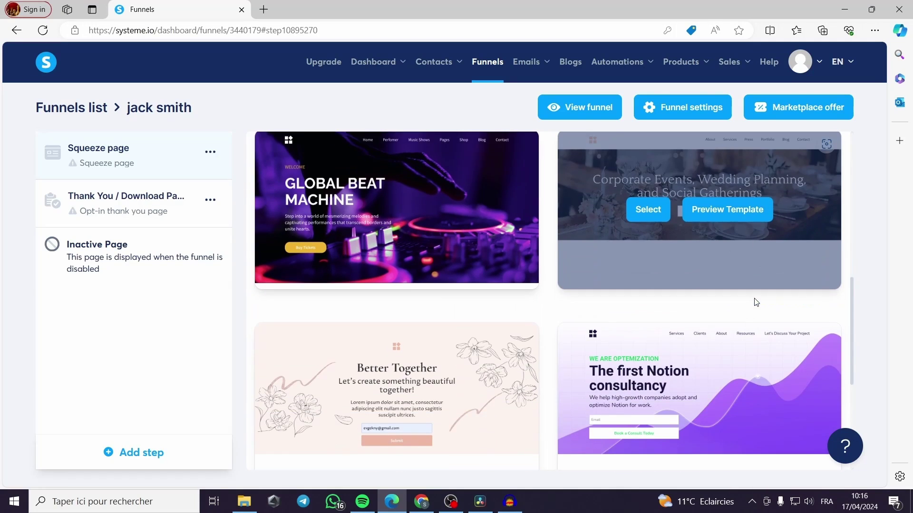
scroll(672, 340, "down", 5)
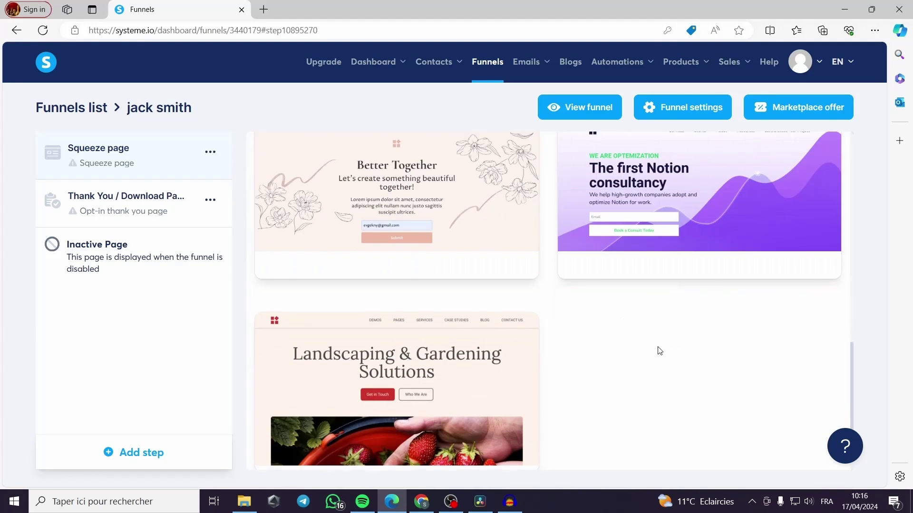
scroll(485, 346, "up", 5)
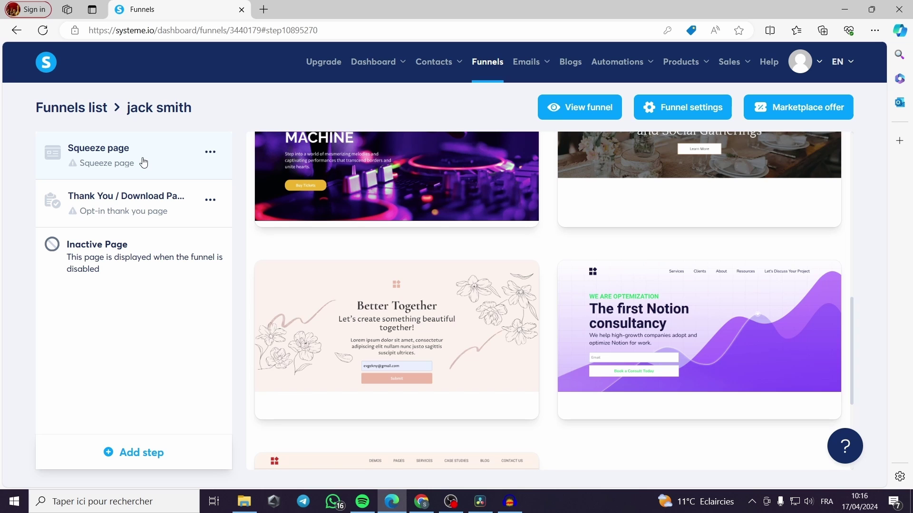
- Apply the purple "The first Notion consultancy" template to the funnel's Squeeze page step
left_click(146, 201)
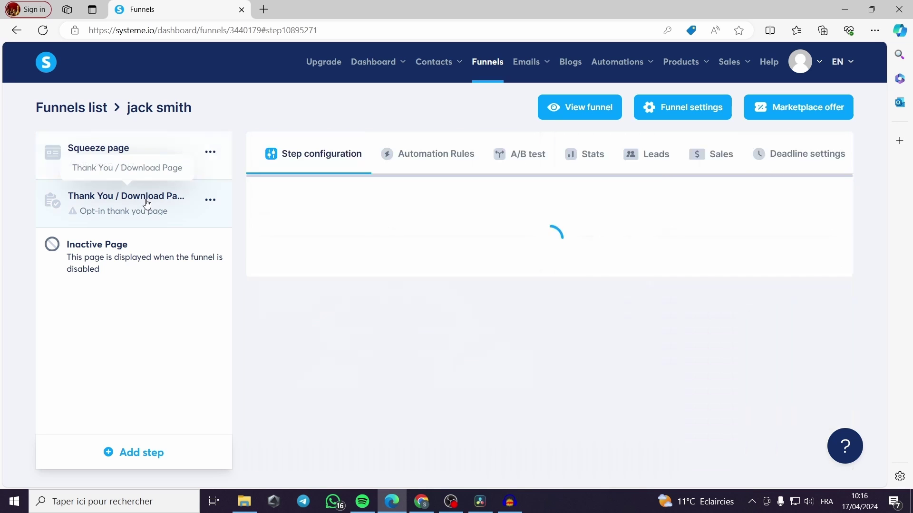
left_click(152, 160)
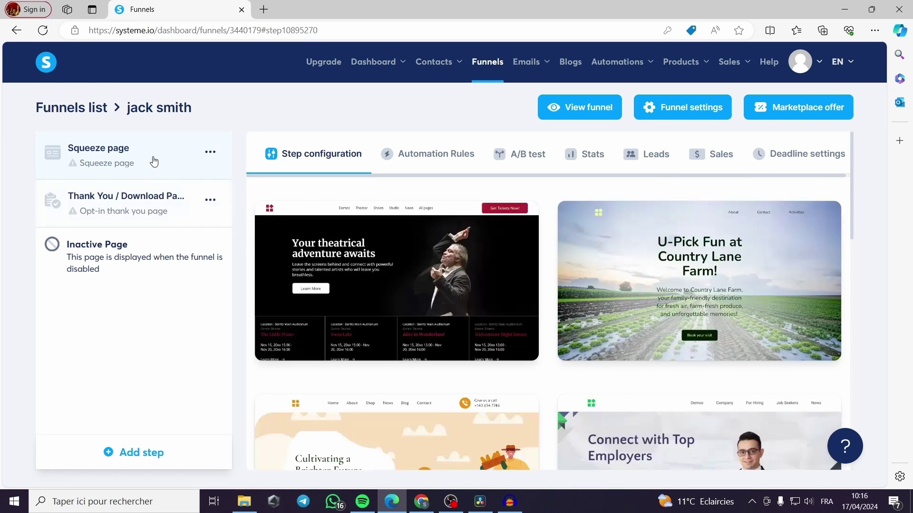
scroll(620, 339, "down", 3)
scroll(624, 337, "down", 2)
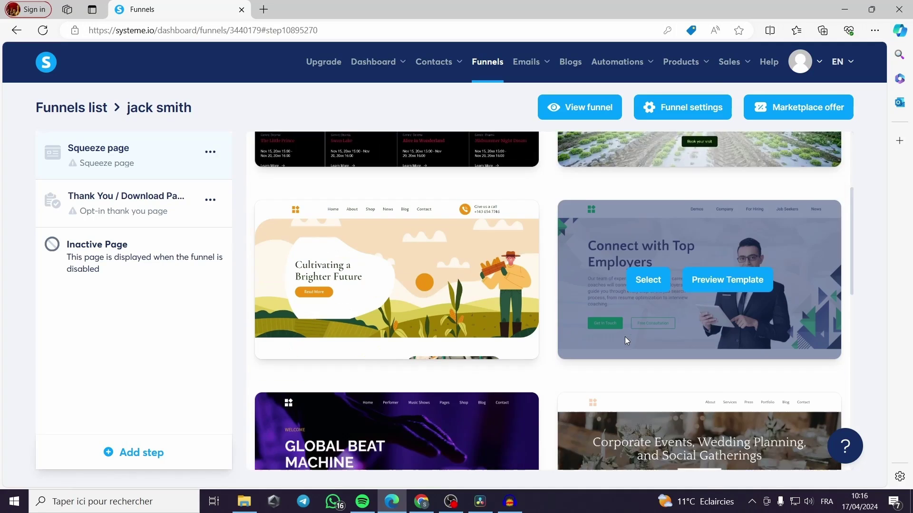
scroll(464, 247, "down", 1)
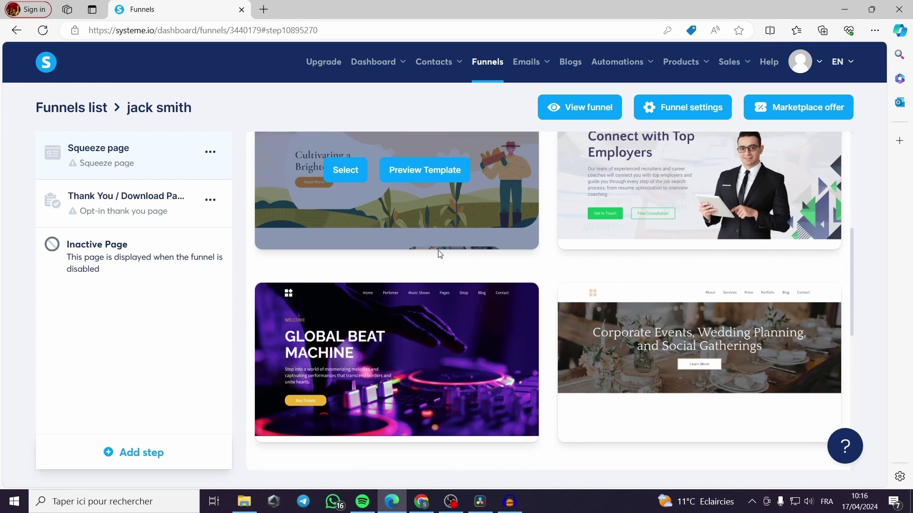
scroll(679, 331, "down", 5)
left_click(647, 301)
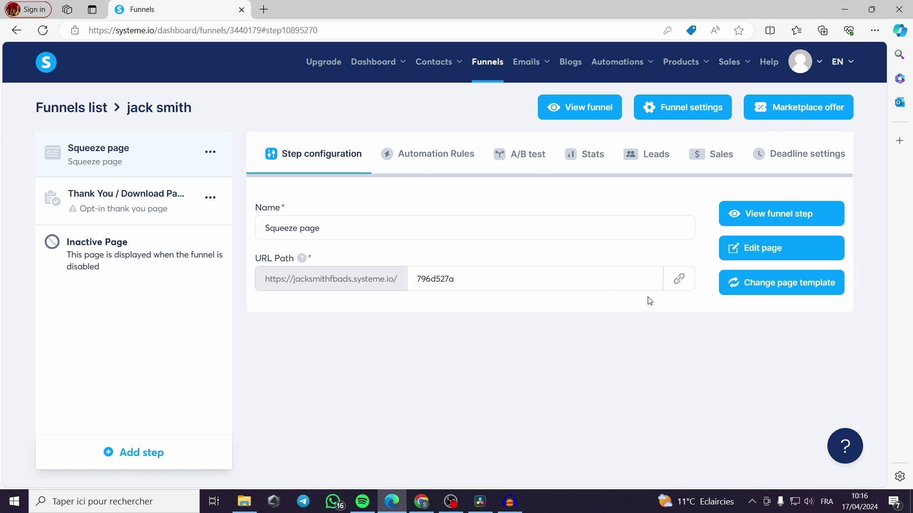
- Open the squeeze page for editing and inspect the settings of its "WE ARE MESA" headline and Email form input
left_click(764, 255)
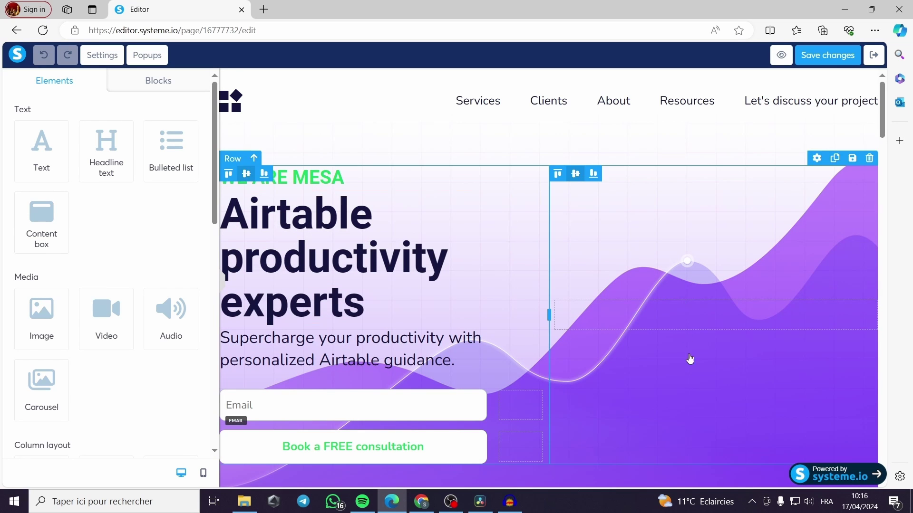
scroll(375, 390, "down", 1)
scroll(375, 390, "up", 1)
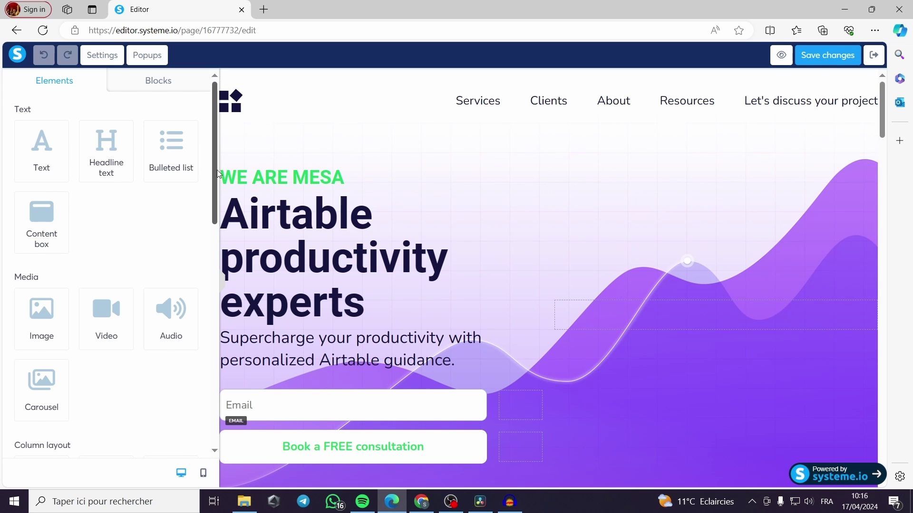
left_click_drag(215, 167, 220, 148)
left_click(311, 181)
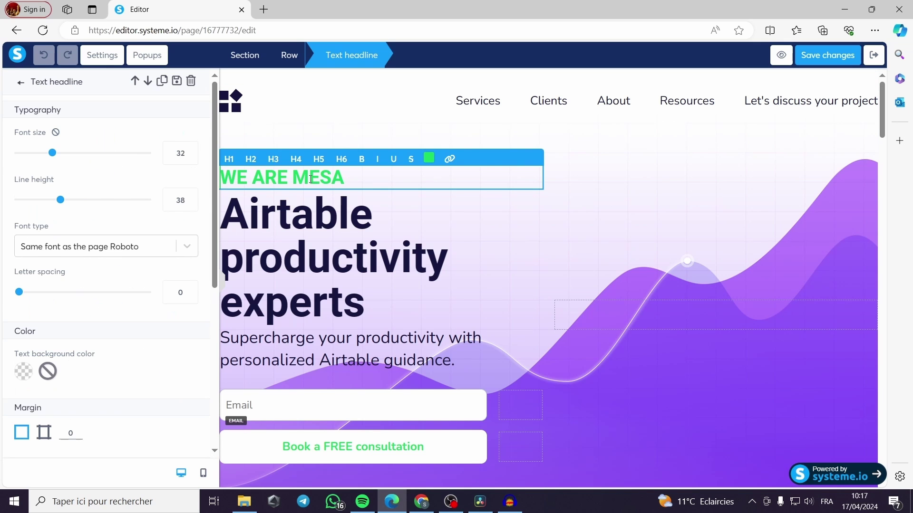
left_click(288, 222)
scroll(422, 271, "down", 2)
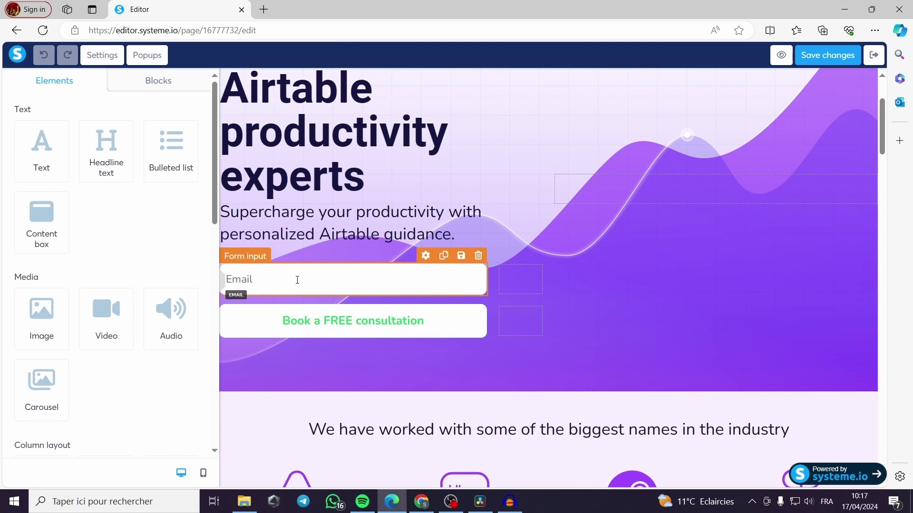
left_click(297, 280)
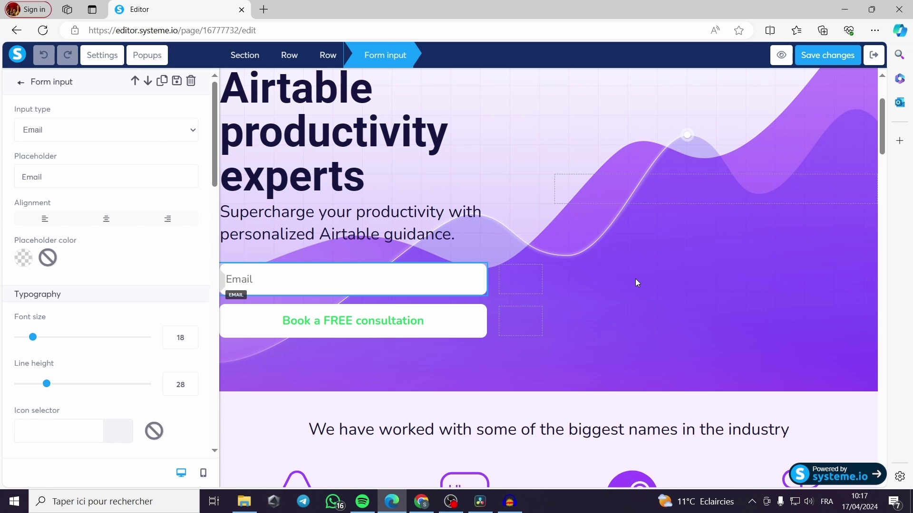
- Look through the squeeze page's sections and the elements and blocks available to add to it
left_click(666, 286)
scroll(666, 287, "down", 3)
scroll(667, 289, "down", 4)
scroll(625, 304, "down", 6)
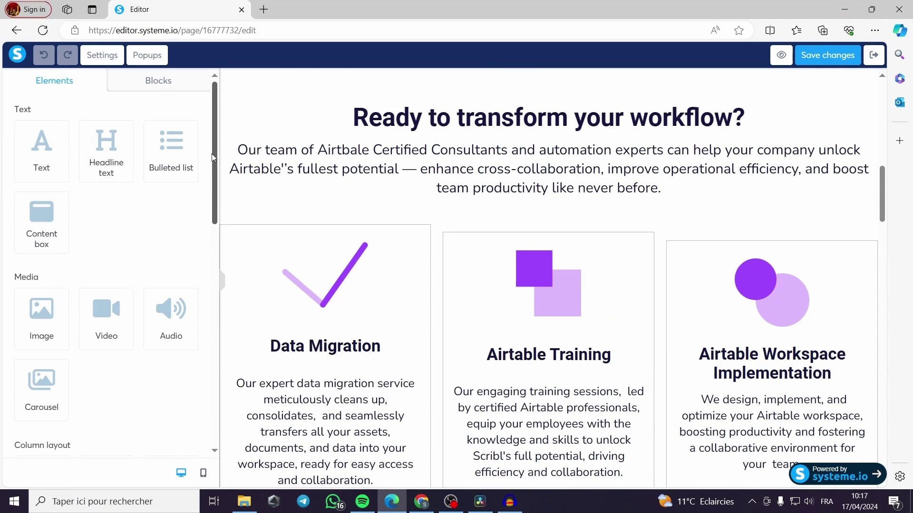
left_click(157, 82)
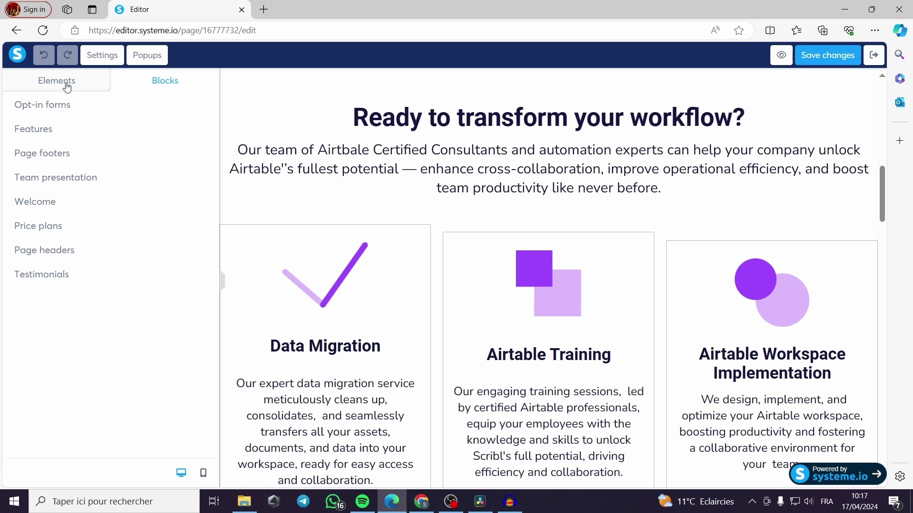
left_click(67, 85)
left_click_drag(213, 115, 215, 137)
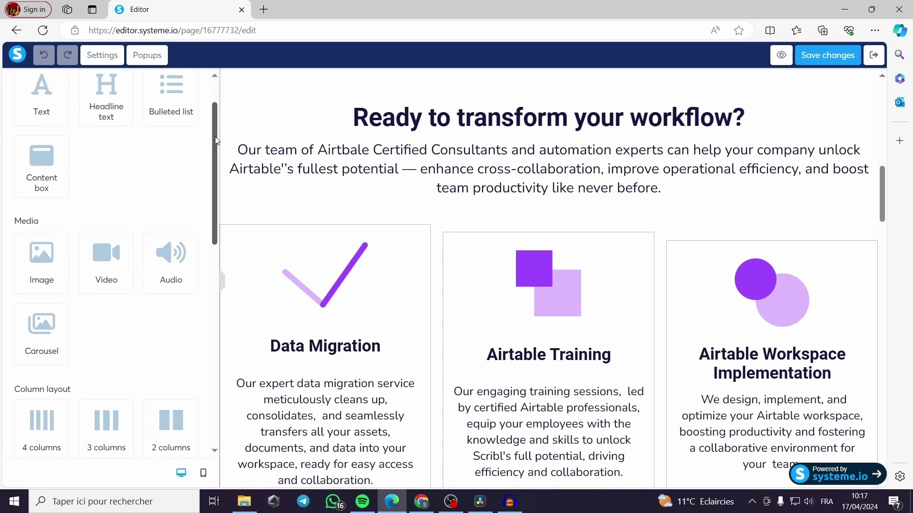
scroll(188, 279, "down", 8)
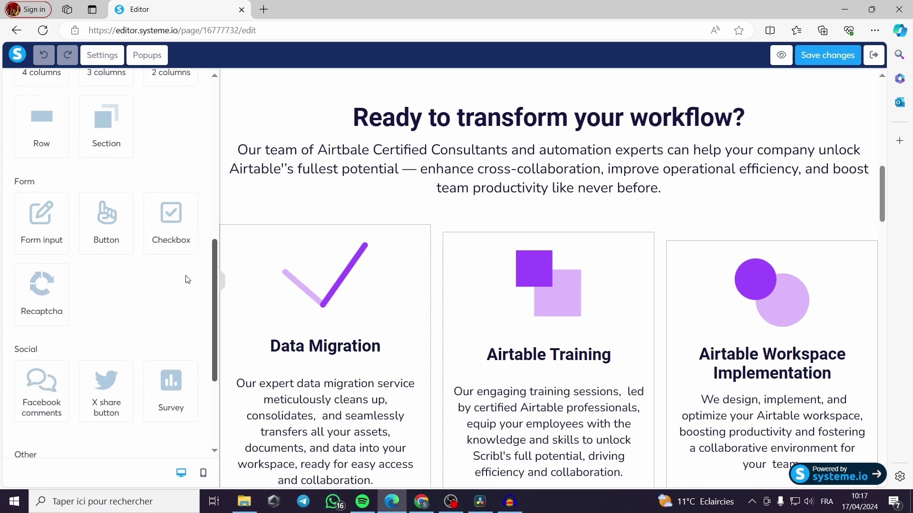
scroll(187, 295, "down", 4)
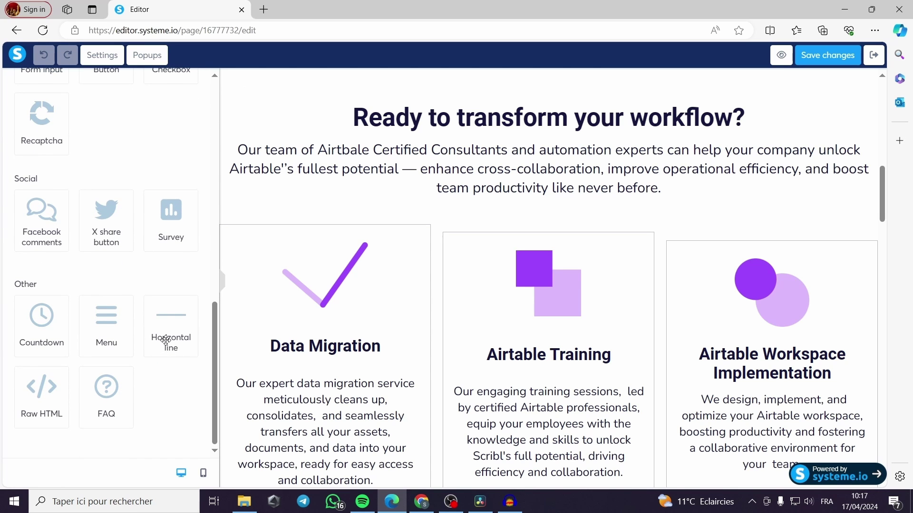
scroll(102, 281, "up", 8)
scroll(509, 264, "up", 10)
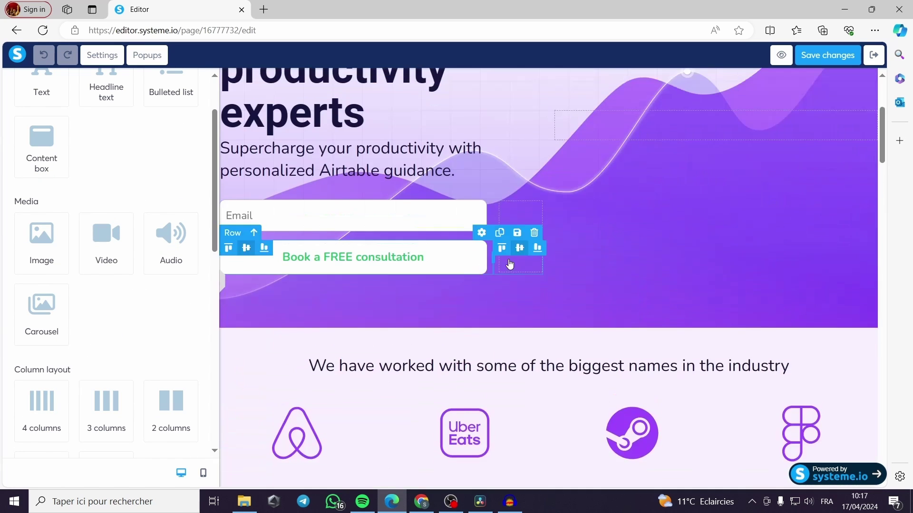
scroll(509, 264, "up", 4)
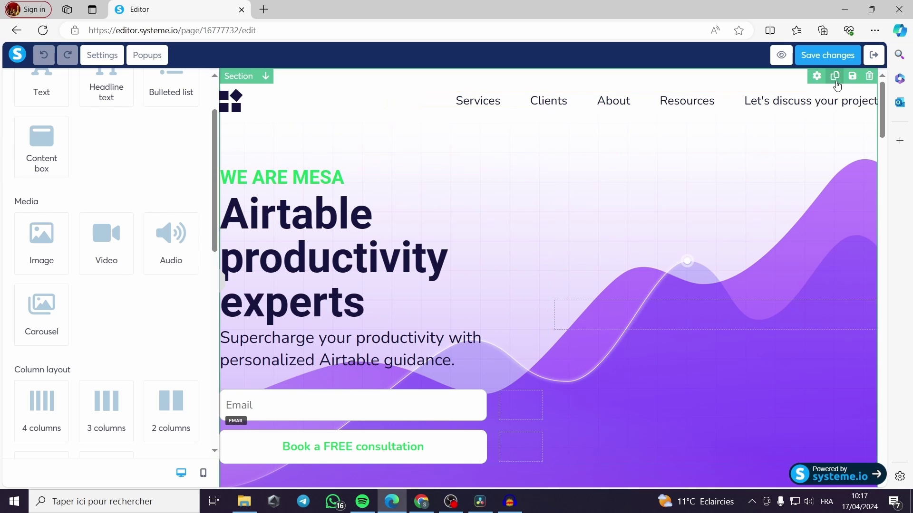
- Preview the squeeze page, look over its hero section, and return to the editor
left_click(780, 55)
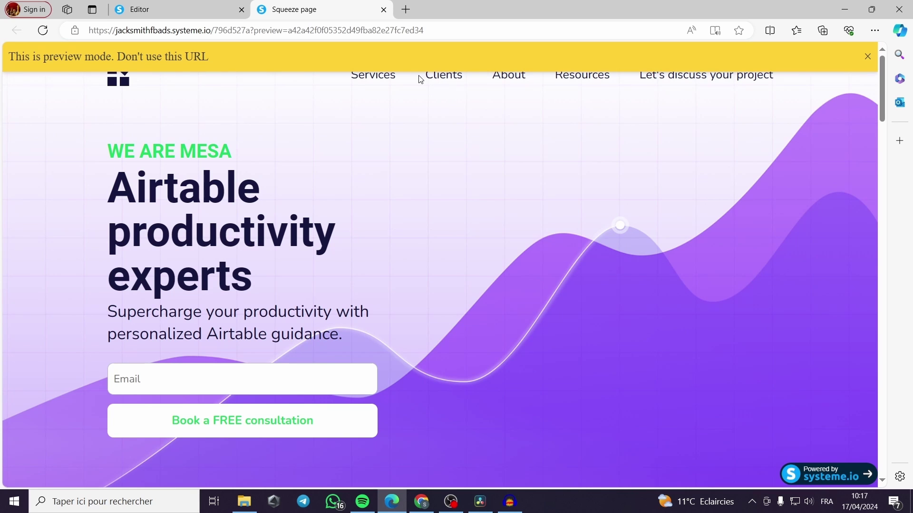
scroll(353, 105, "down", 3)
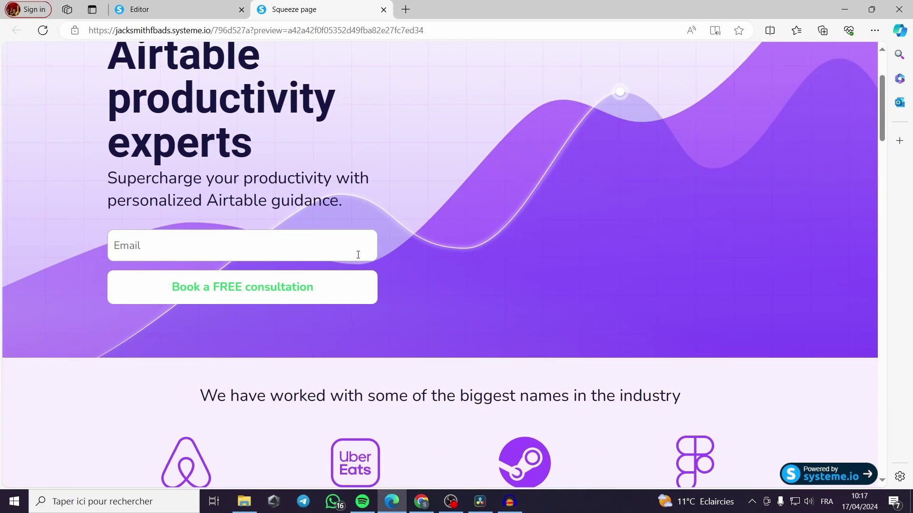
scroll(266, 235, "up", 3)
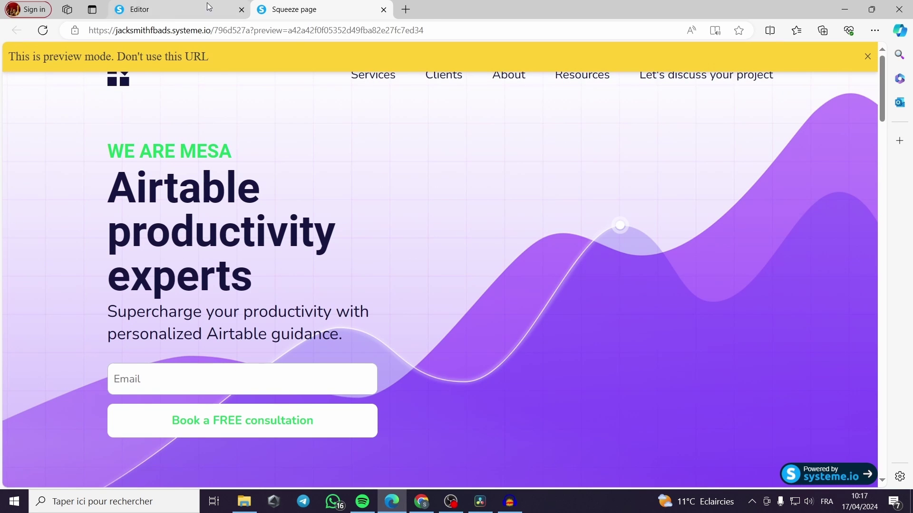
left_click(176, 9)
- Try to move the "Airtable productivity experts" headline within the hero row
left_click_drag(342, 276, 523, 285)
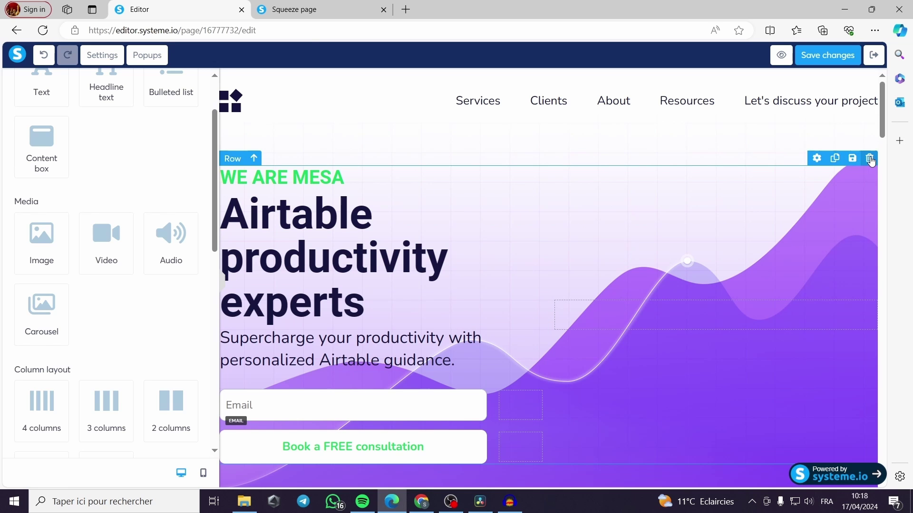
left_click(787, 225)
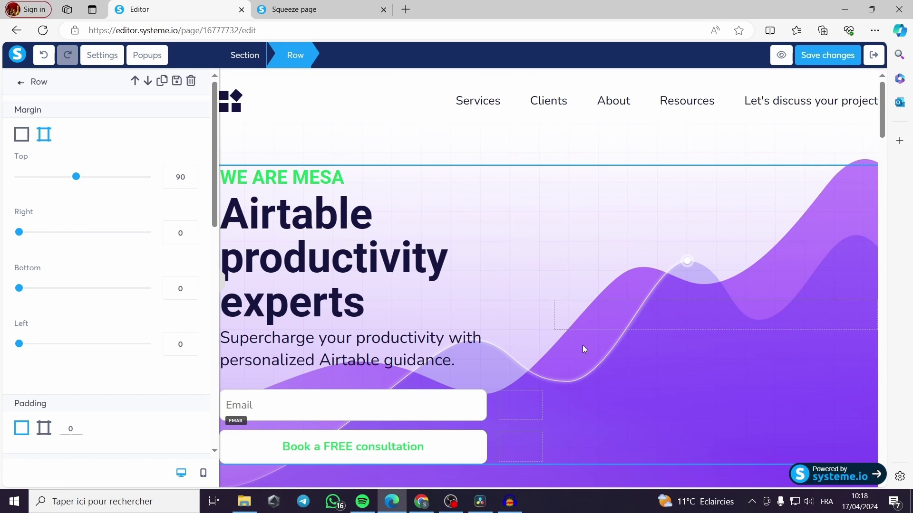
left_click(481, 265)
left_click_drag(295, 266, 442, 184)
left_click(412, 177)
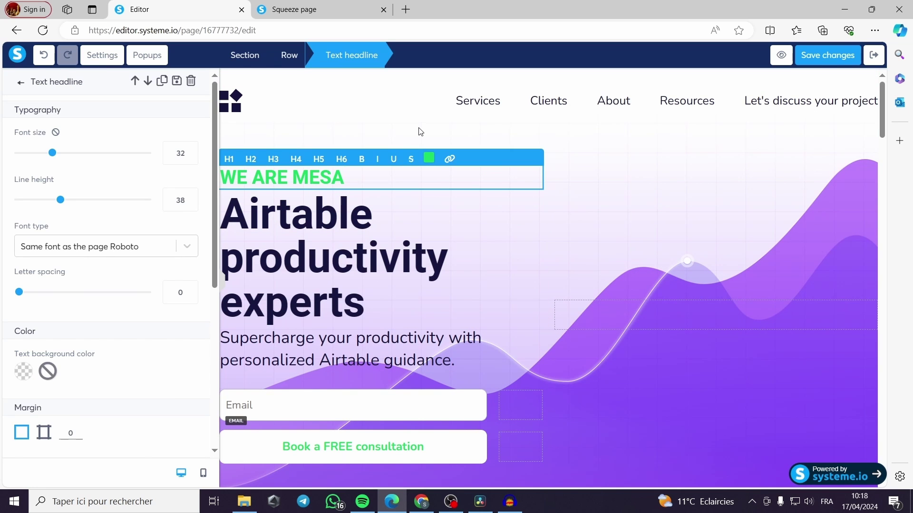
left_click(417, 131)
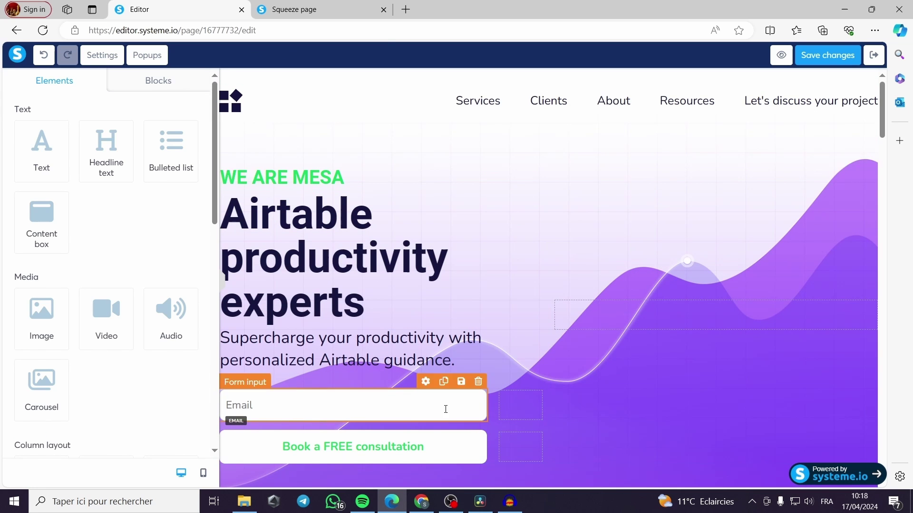
- Examine the hero row's margin and padding settings and compare the edited page with its preview
left_click(493, 380)
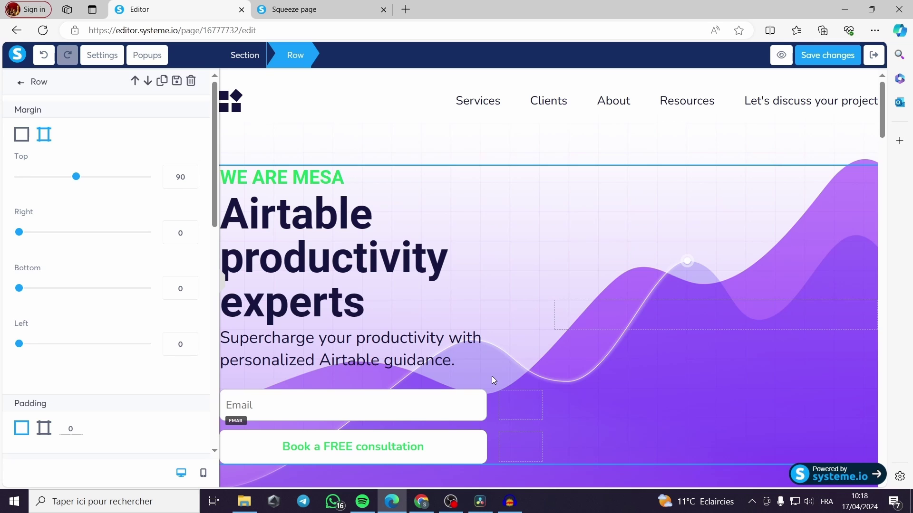
left_click(621, 372)
left_click(786, 192)
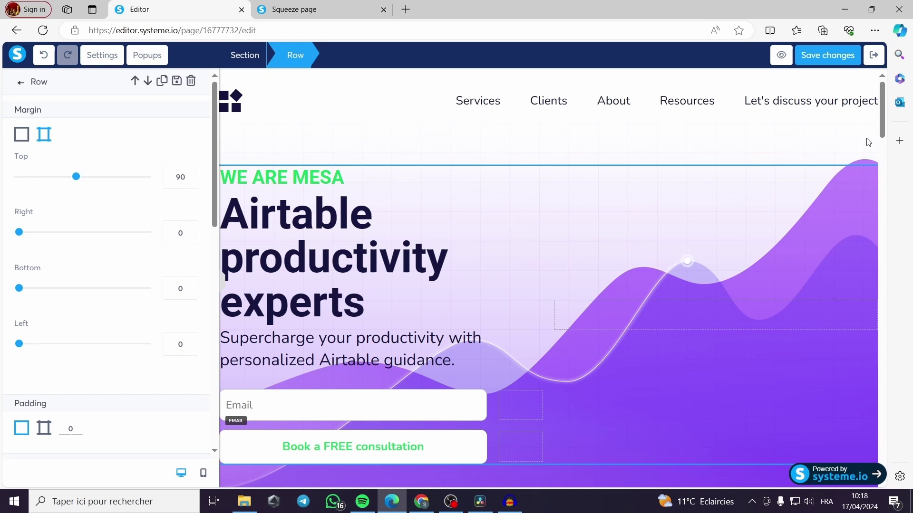
left_click(863, 182)
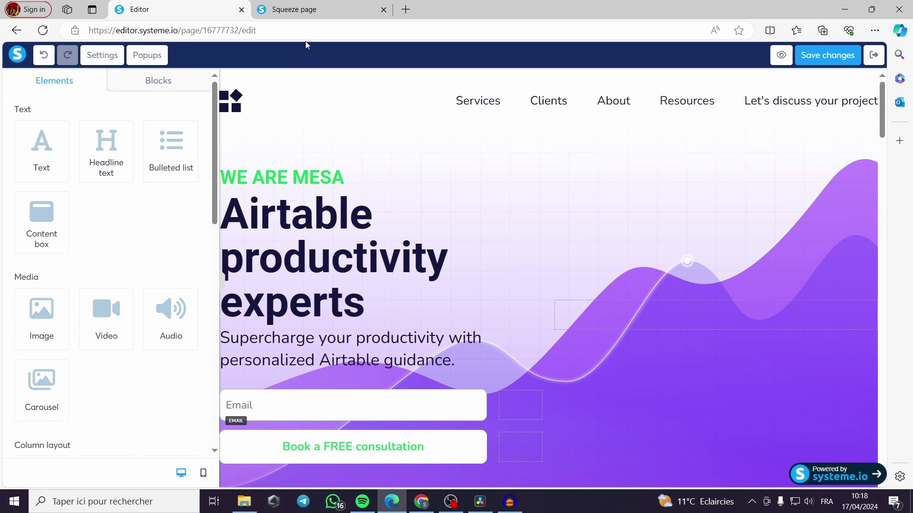
left_click(305, 4)
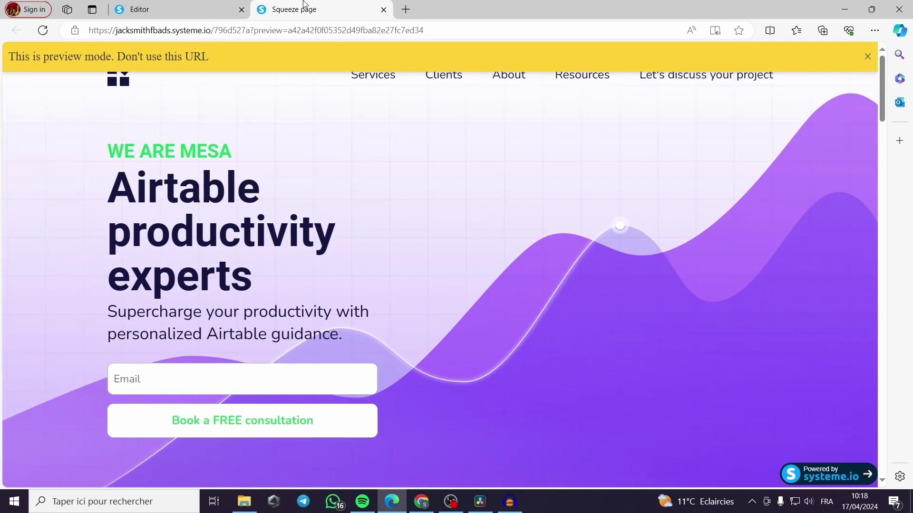
left_click(183, 7)
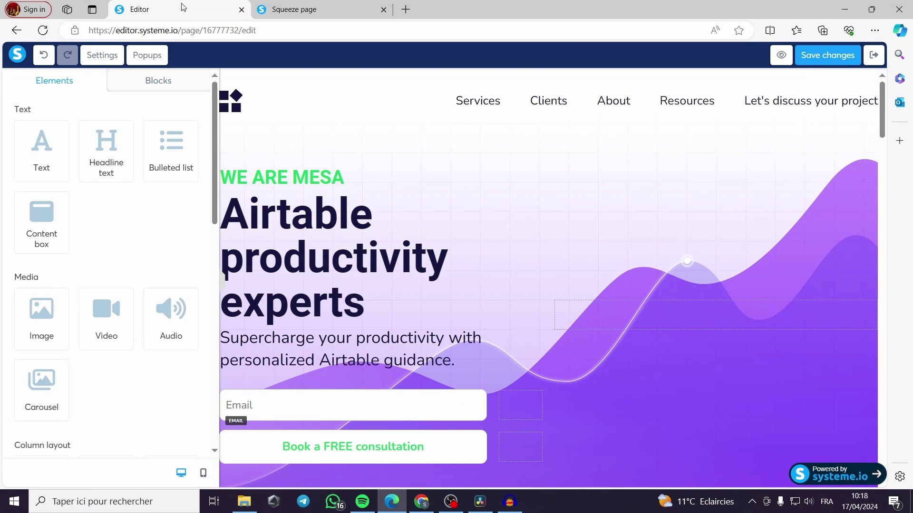
- Undo the last change, then exit the page editor and save the squeeze page
left_click(47, 56)
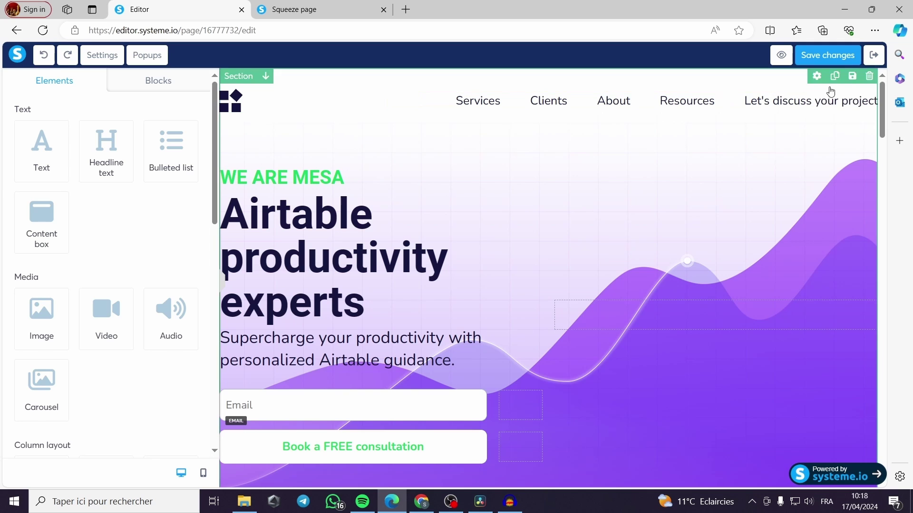
left_click(881, 57)
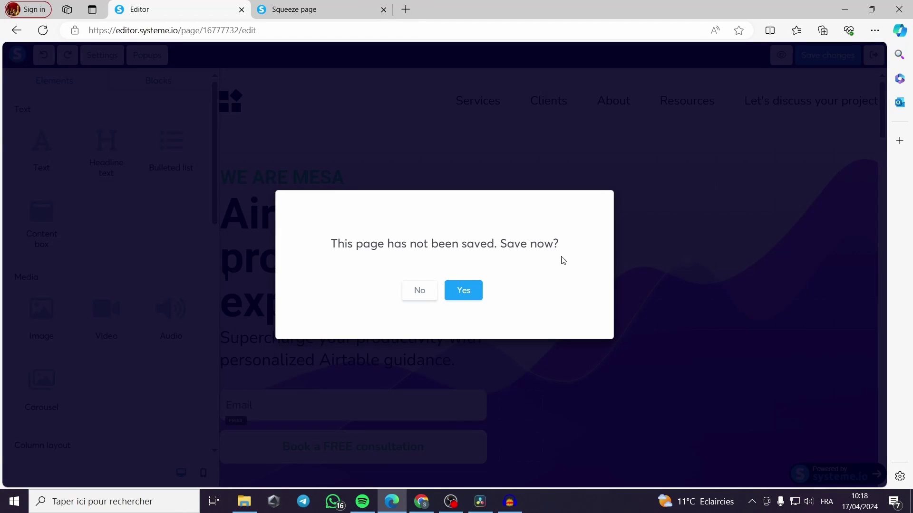
left_click(458, 291)
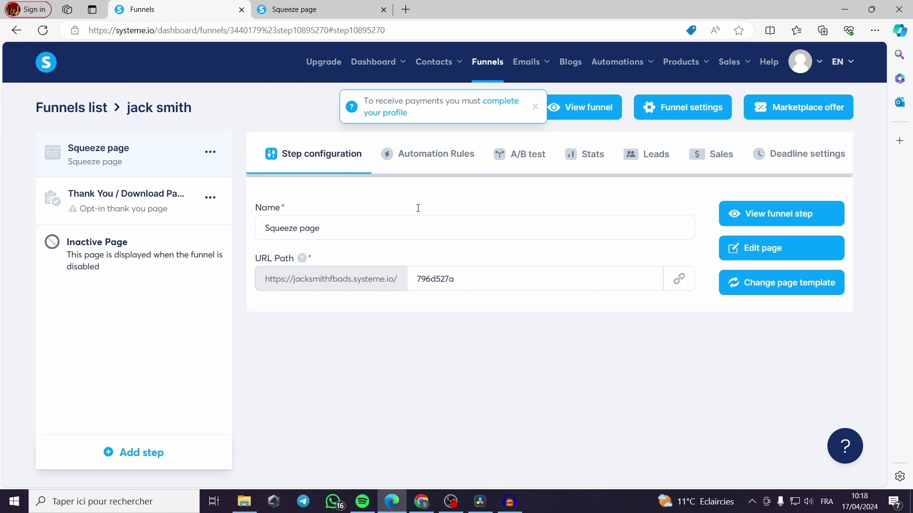
- Add an automation rule to the Squeeze page step with the trigger "Funnel step form subscribed"
left_click(458, 159)
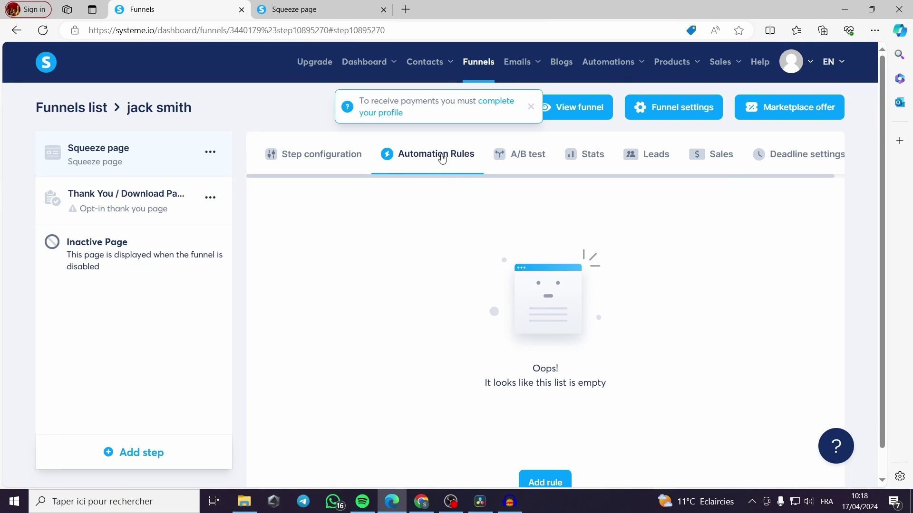
scroll(407, 200, "down", 1)
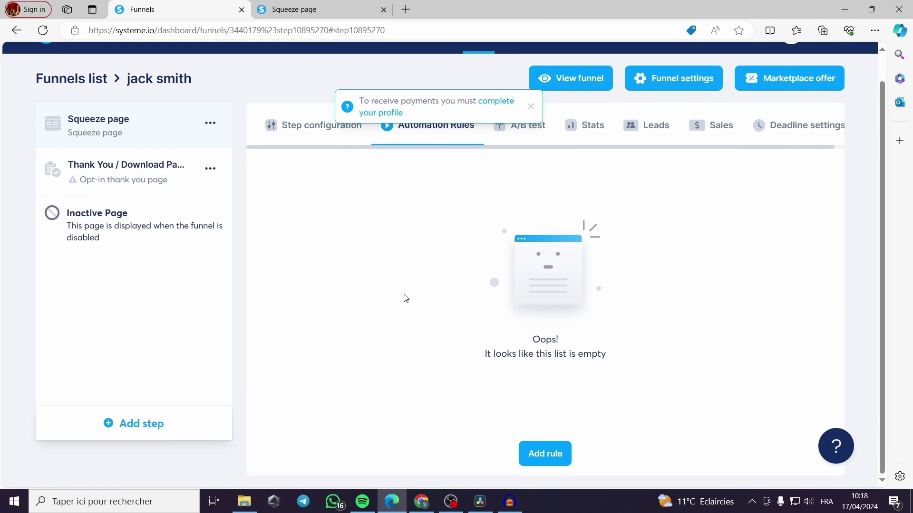
left_click(547, 453)
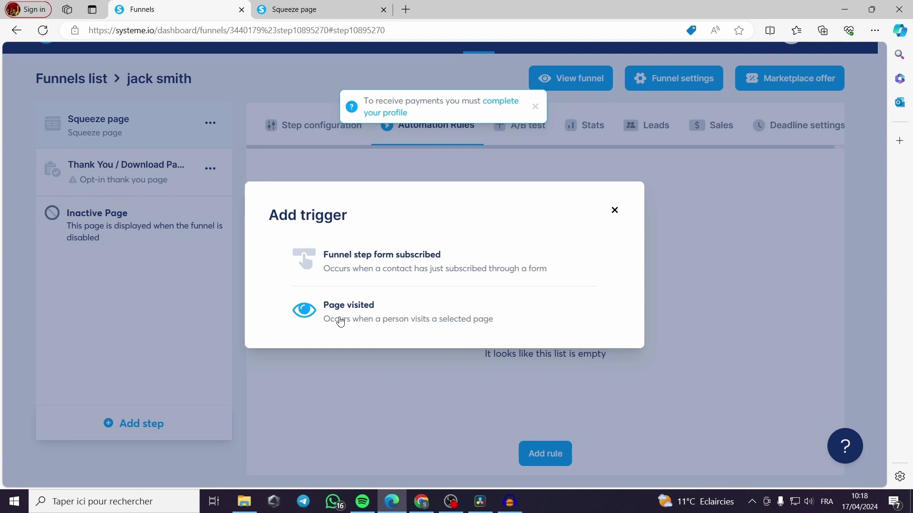
left_click(397, 269)
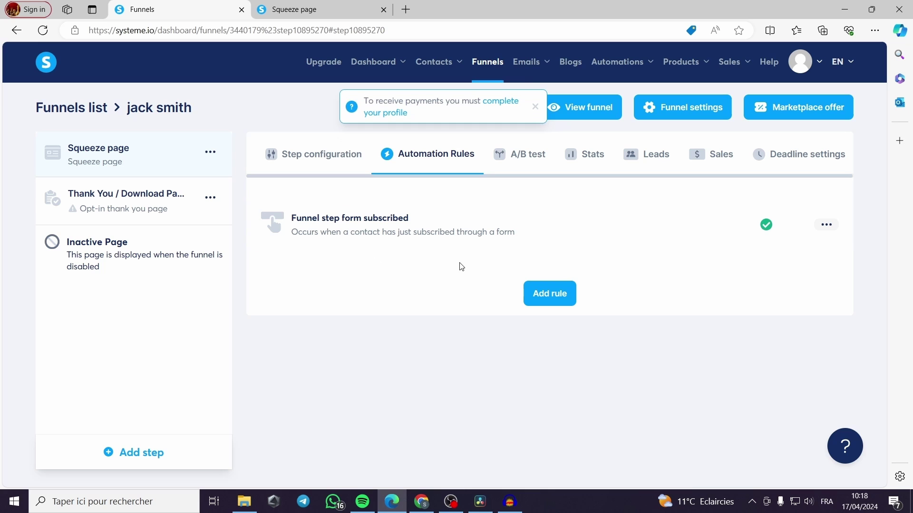
- Open the form subscription rule, review its available actions without adding one, and dismiss the payment profile notice
left_click(343, 226)
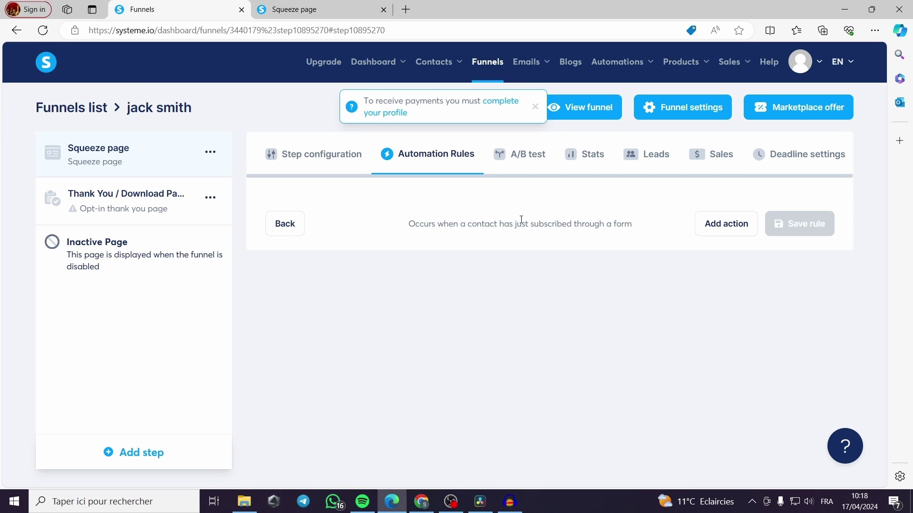
left_click(742, 228)
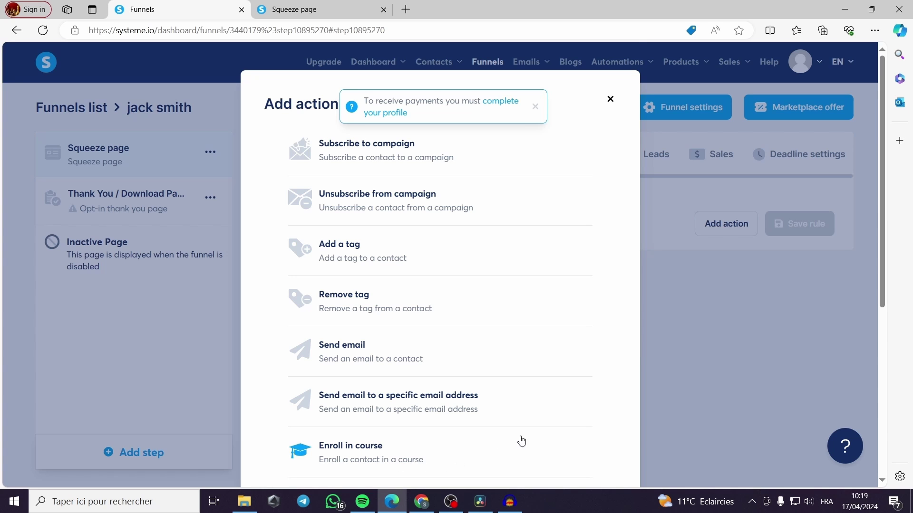
scroll(610, 362, "down", 1)
scroll(499, 367, "down", 1)
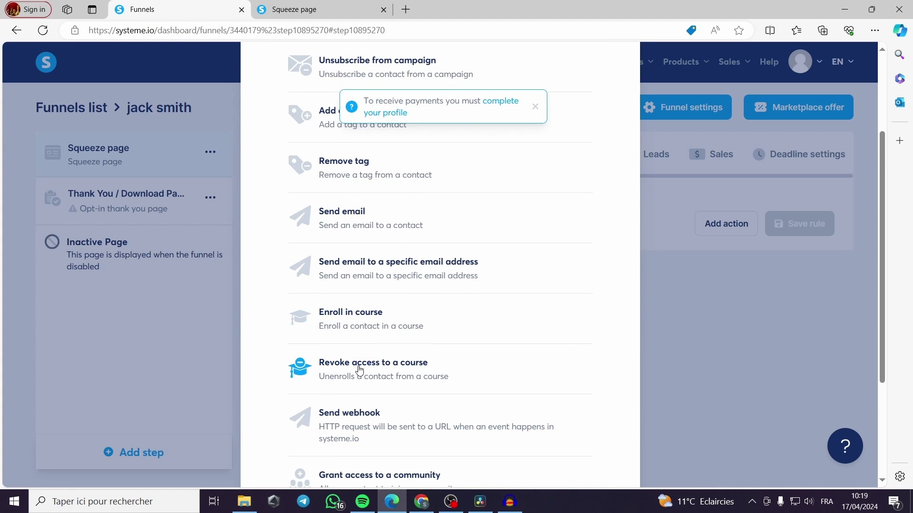
scroll(383, 373, "down", 2)
scroll(365, 344, "down", 1)
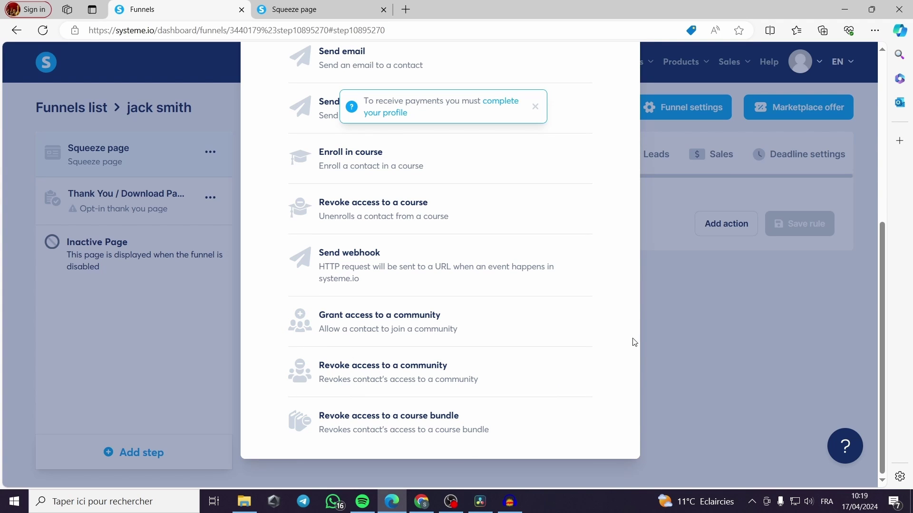
left_click(683, 329)
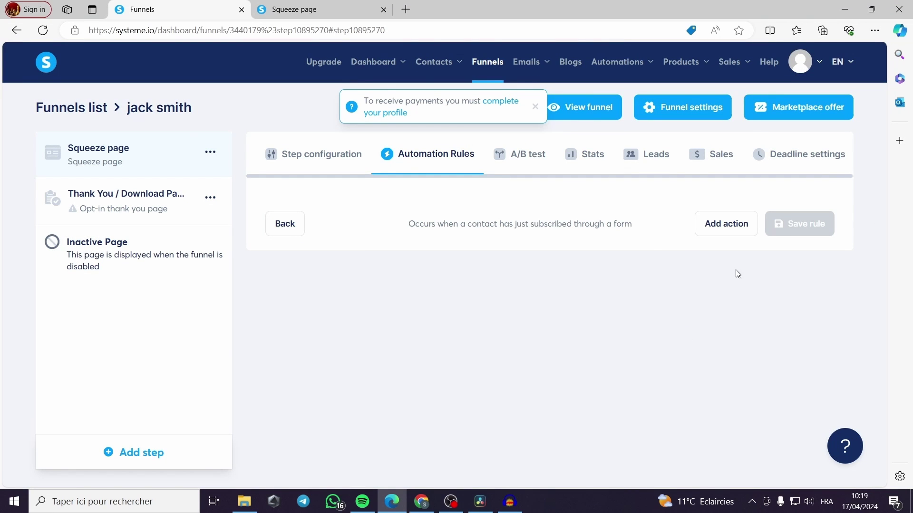
left_click(535, 108)
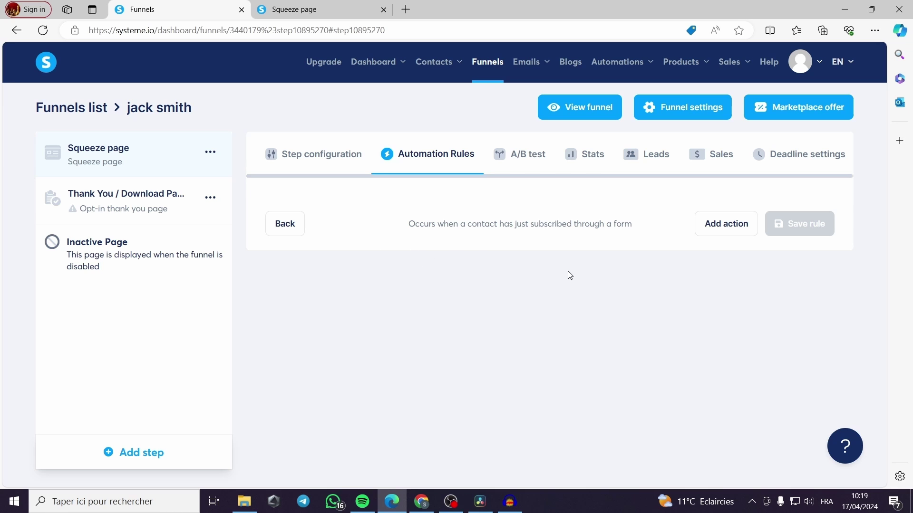
- View the Squeeze page step's stats, leads, sales and A/B test options
left_click(585, 161)
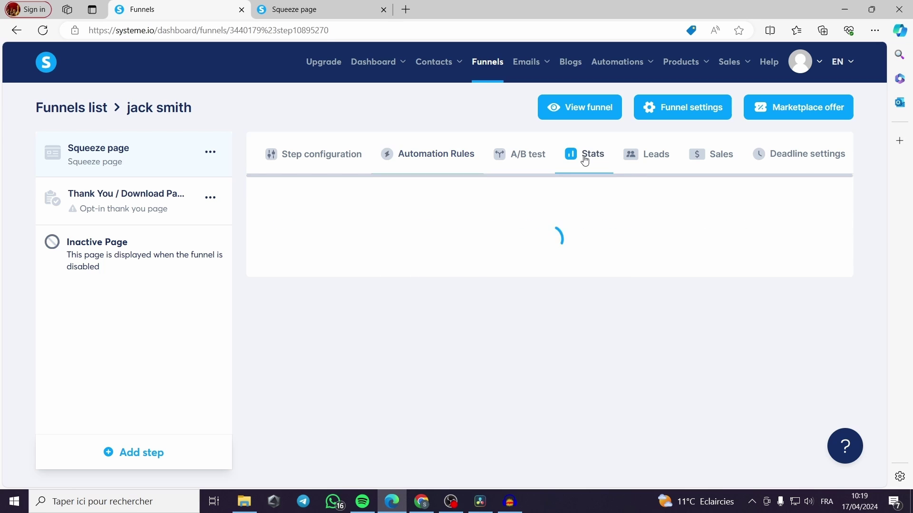
left_click(650, 161)
left_click(723, 160)
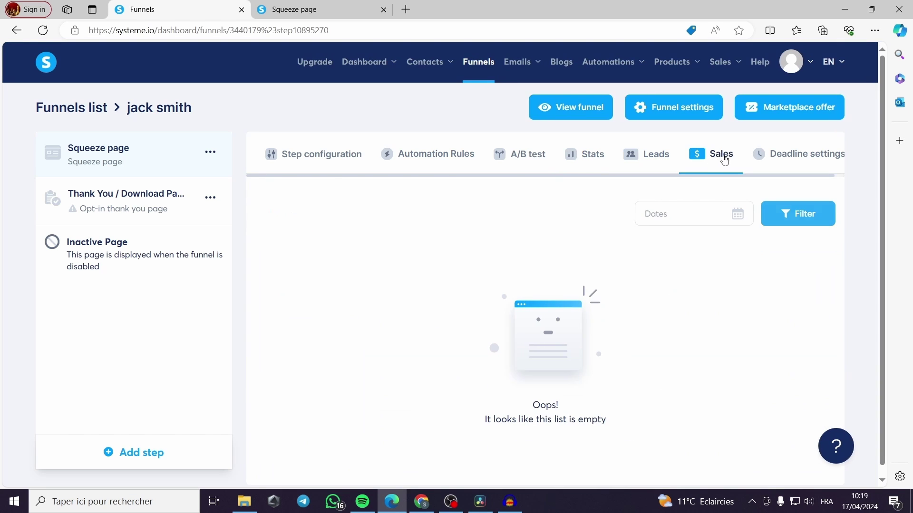
left_click(527, 157)
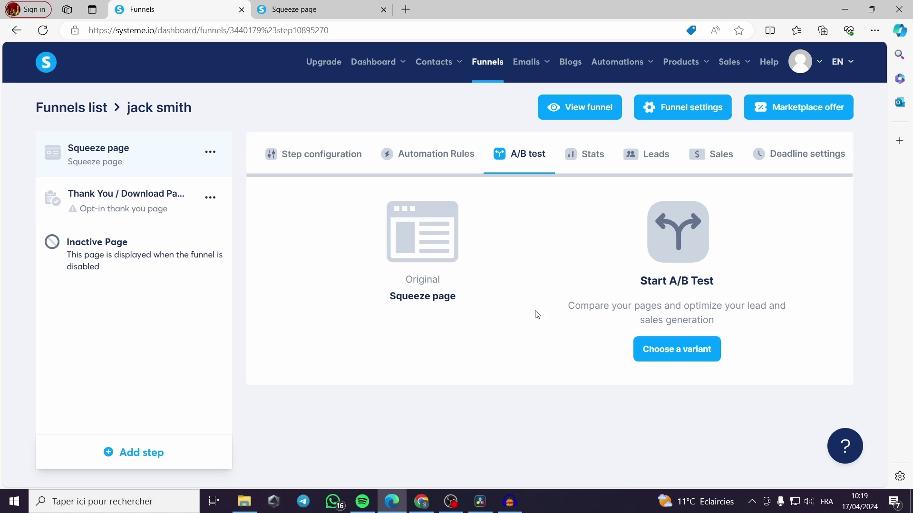
- Review the Squeeze page step's configuration and its automation rules
left_click(302, 153)
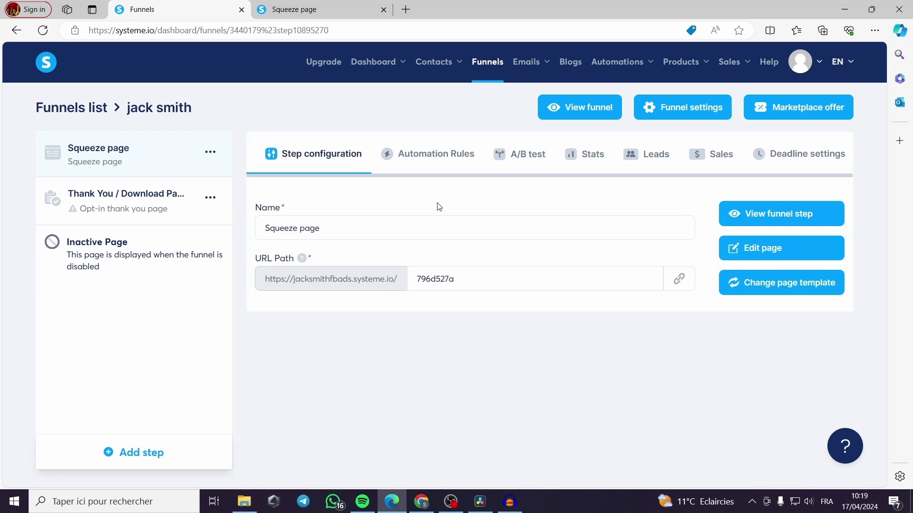
left_click(429, 157)
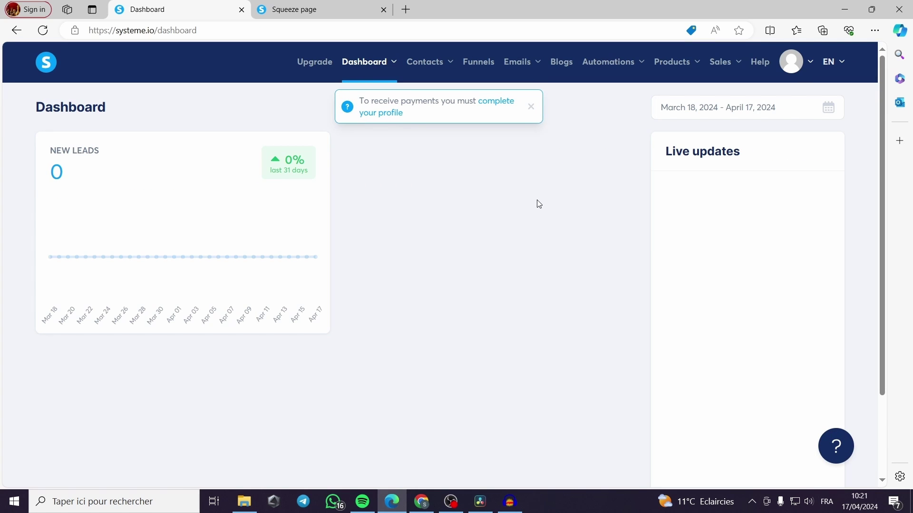
- Dismiss the payment profile notice on the dashboard and view the list of physical products
left_click(531, 107)
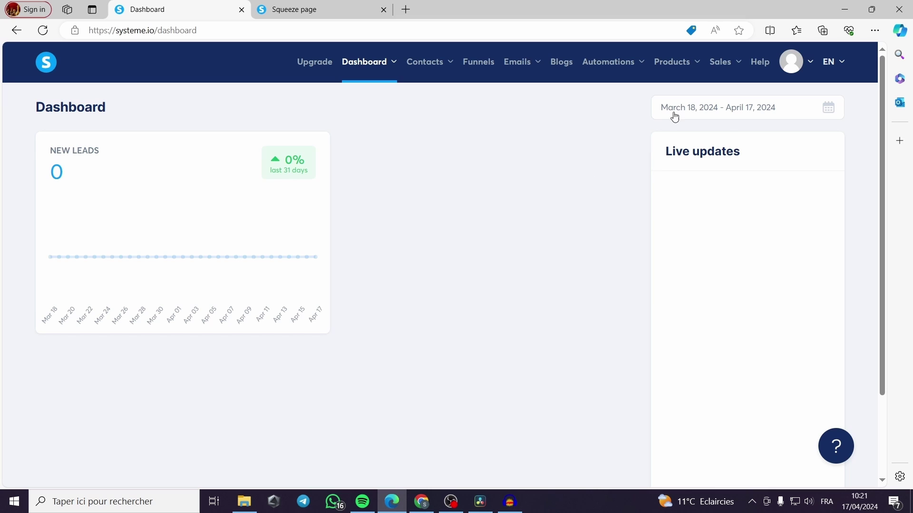
mouse_move(693, 58)
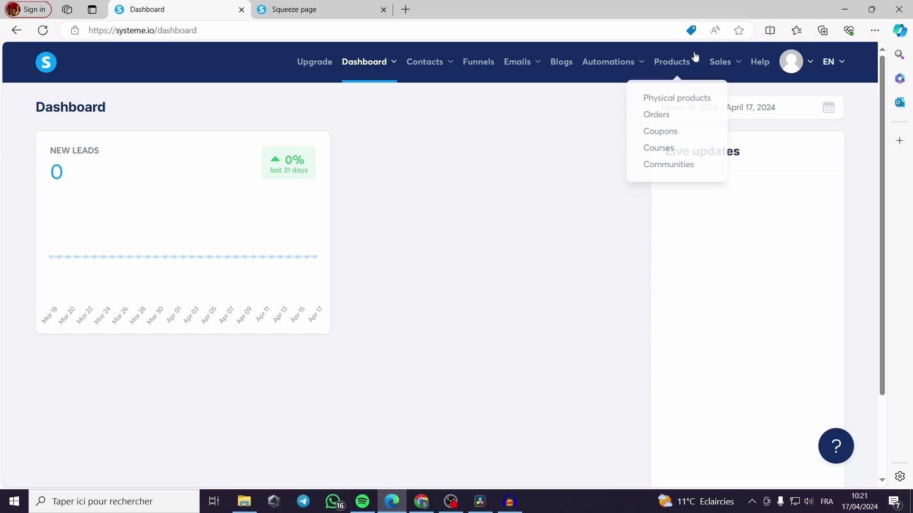
left_click(667, 100)
mouse_move(736, 66)
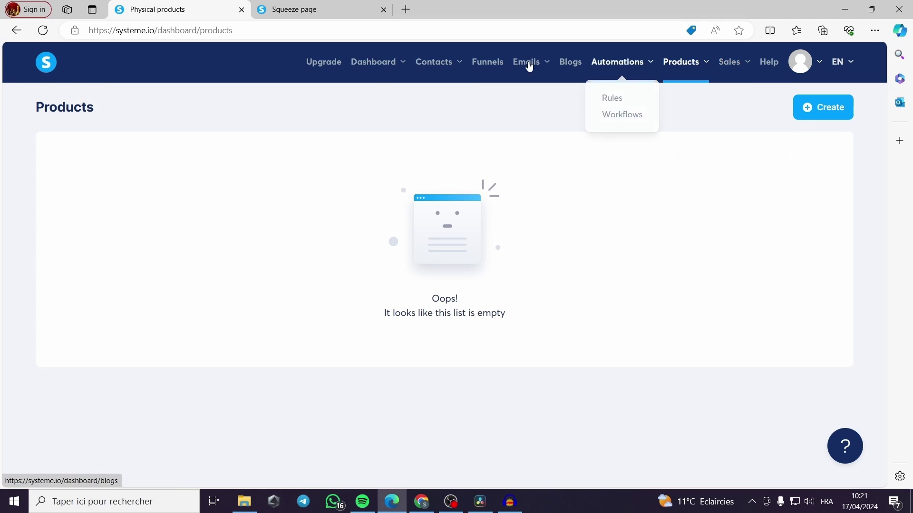
- Open the Marketplace and view its list of affiliate programs
mouse_move(373, 64)
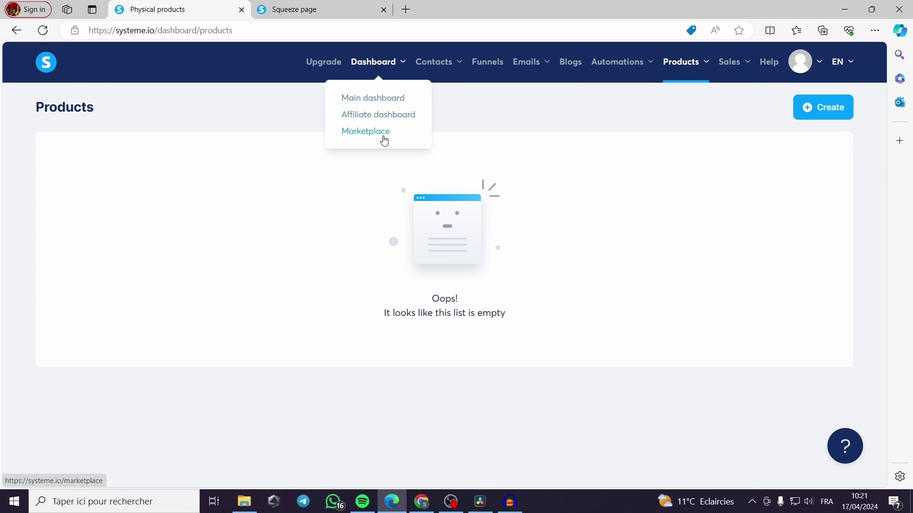
left_click(381, 135)
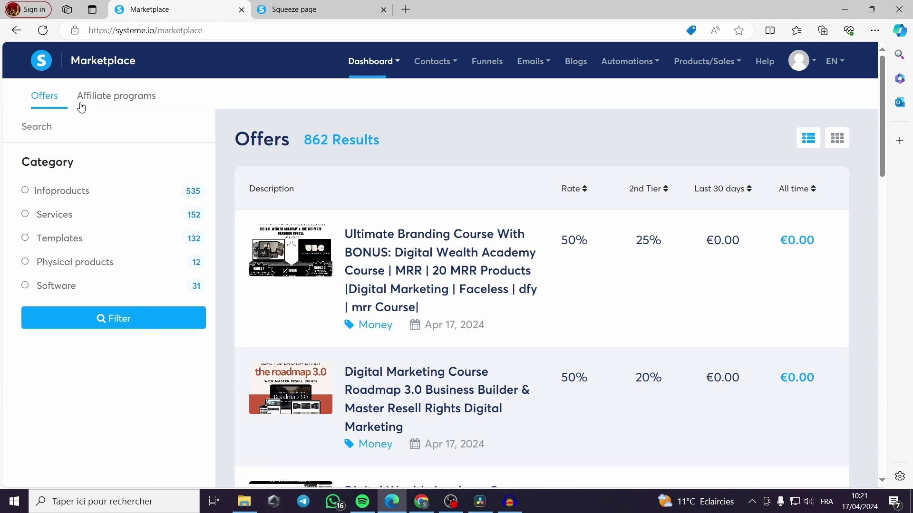
left_click(106, 99)
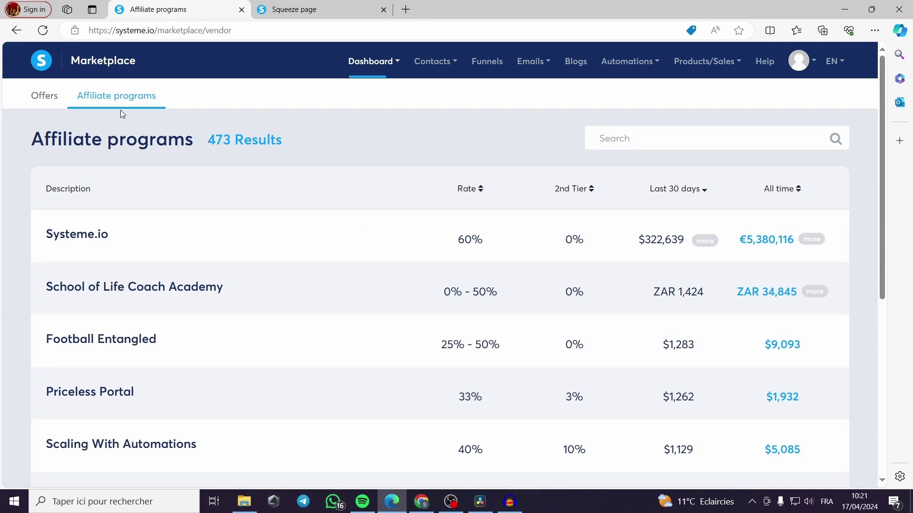
left_click_drag(233, 140, 284, 141)
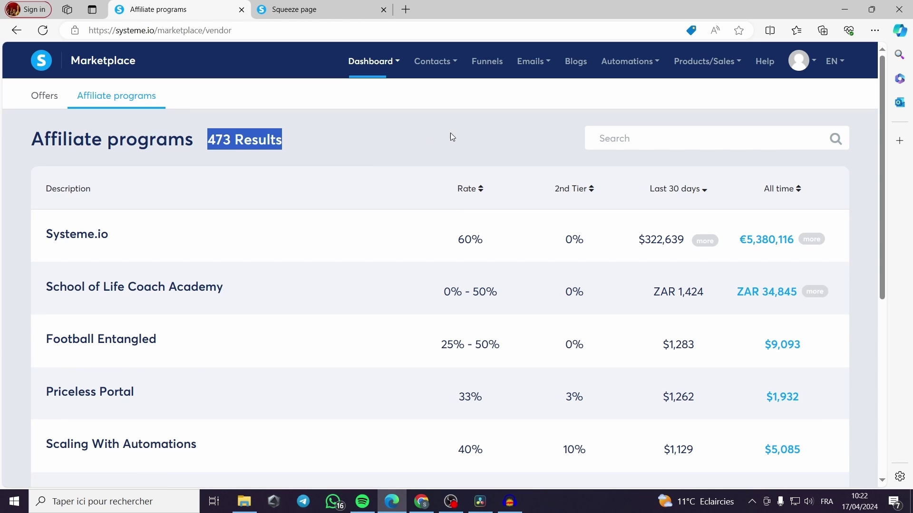
- Open the Systeme.io affiliate program and examine its commission details and offers
scroll(449, 135, "down", 3)
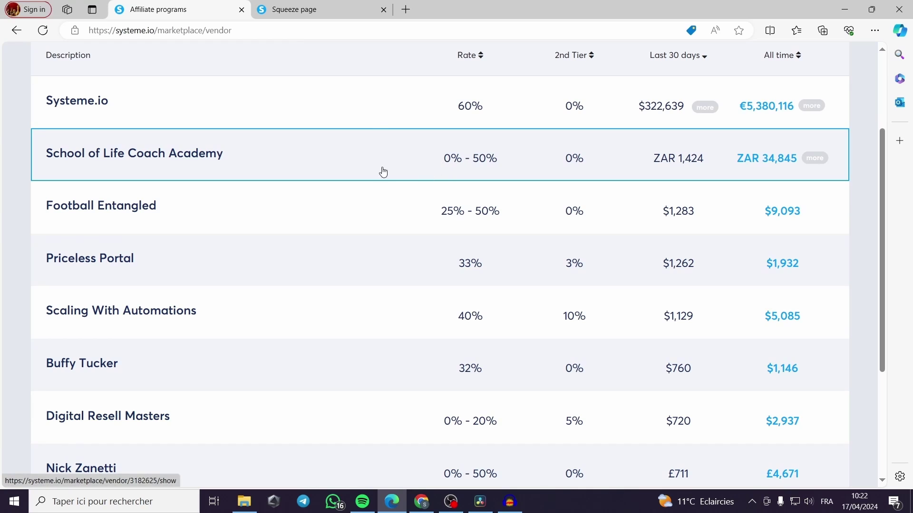
left_click(385, 115)
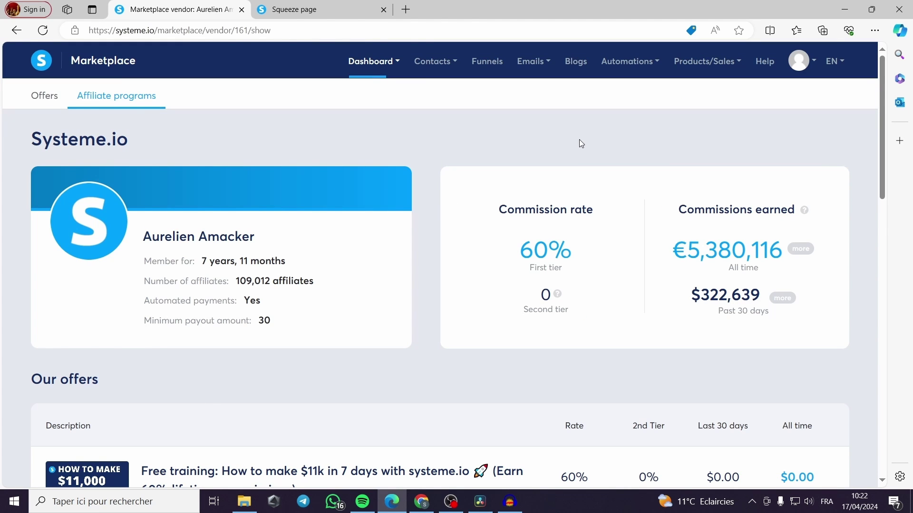
scroll(580, 143, "down", 3)
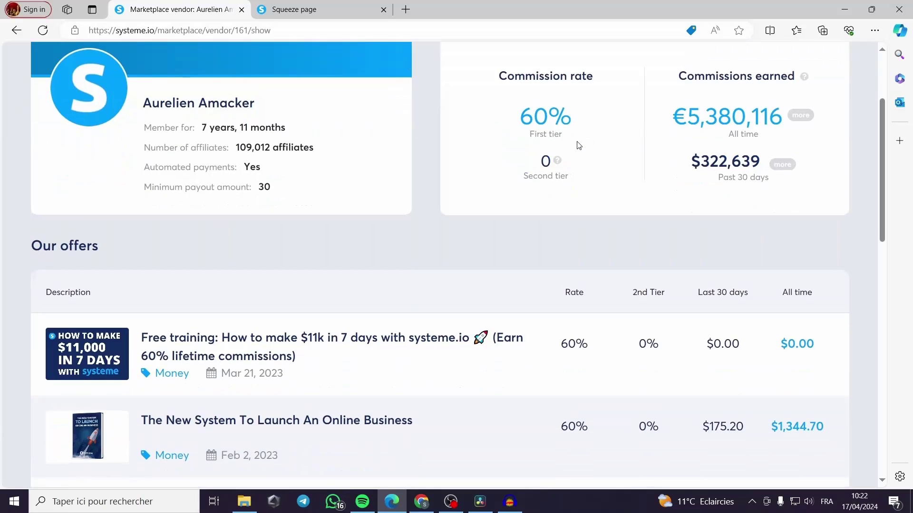
scroll(572, 149, "down", 2)
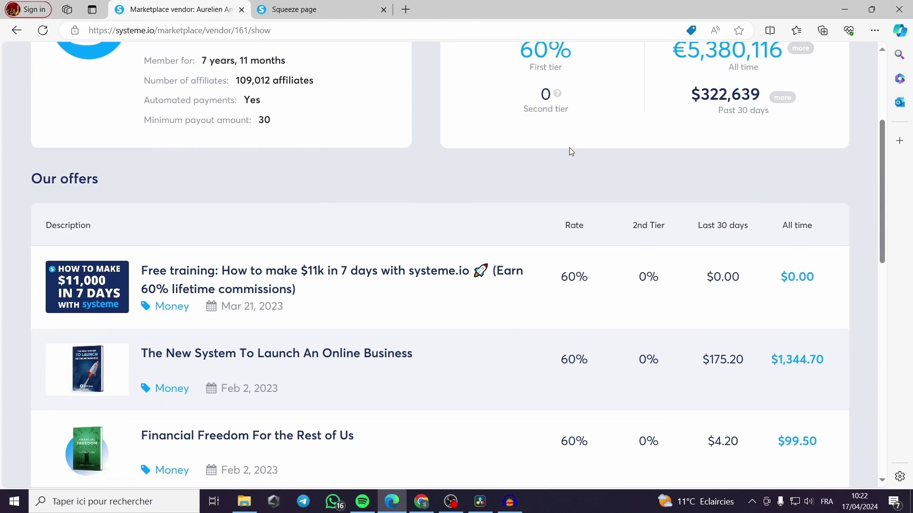
scroll(44, 206, "up", 5)
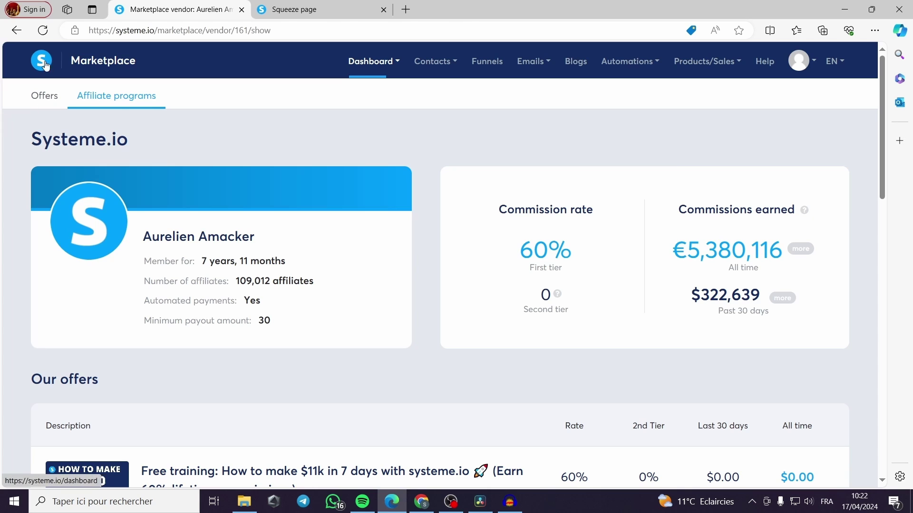
mouse_move(374, 64)
mouse_move(438, 70)
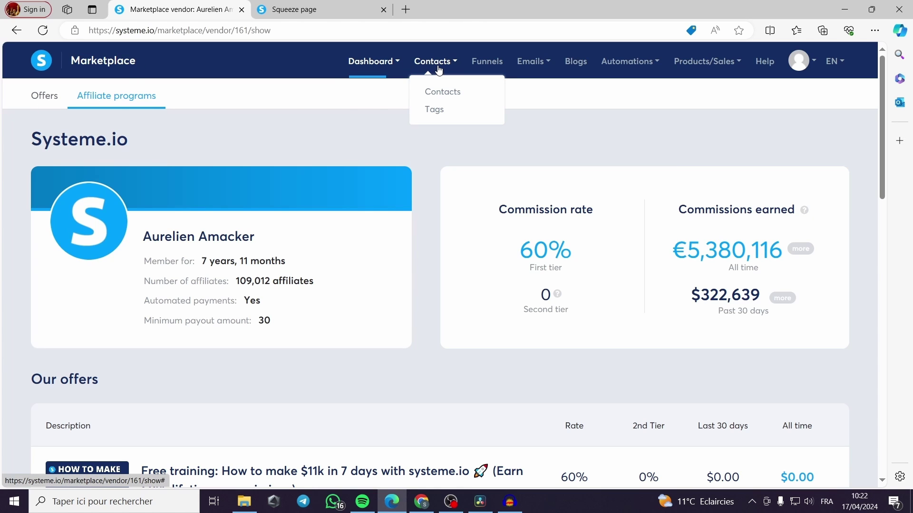
mouse_move(393, 80)
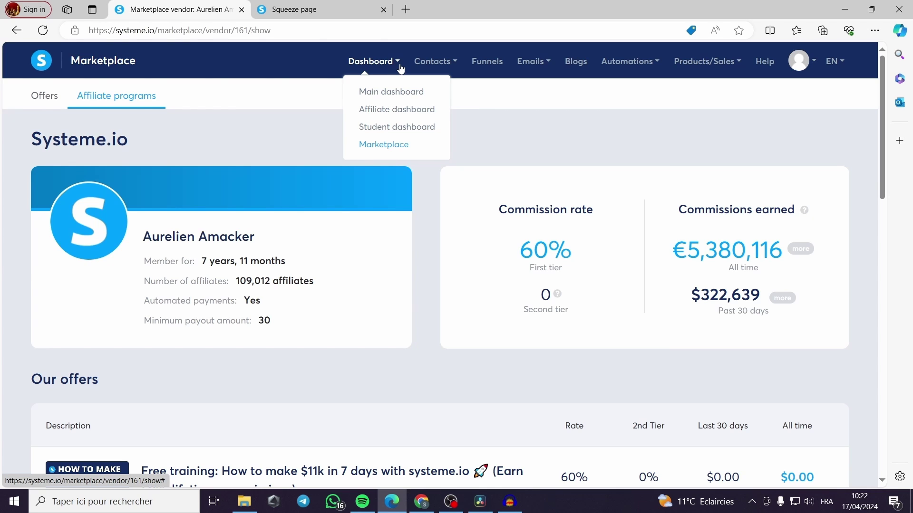
- Return to the existing funnel and confirm discarding the Squeeze page's current template to show the replacement templates
left_click(476, 62)
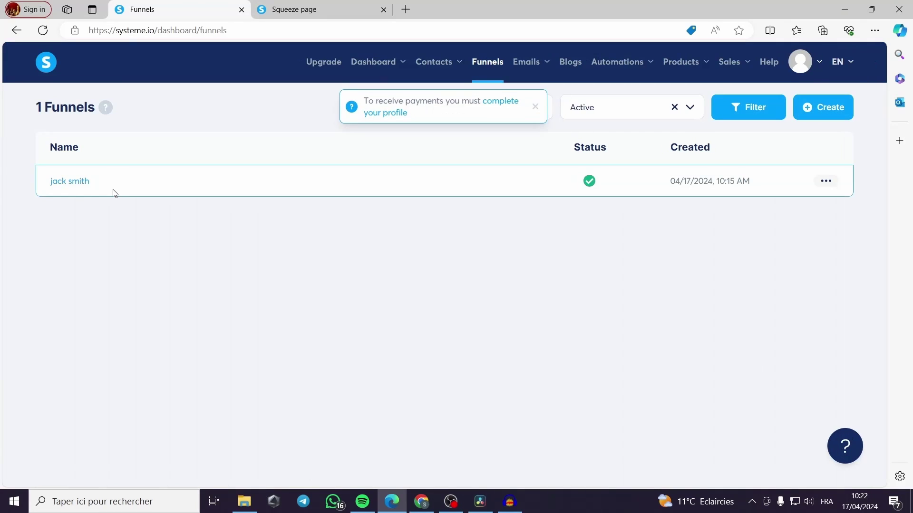
left_click(71, 182)
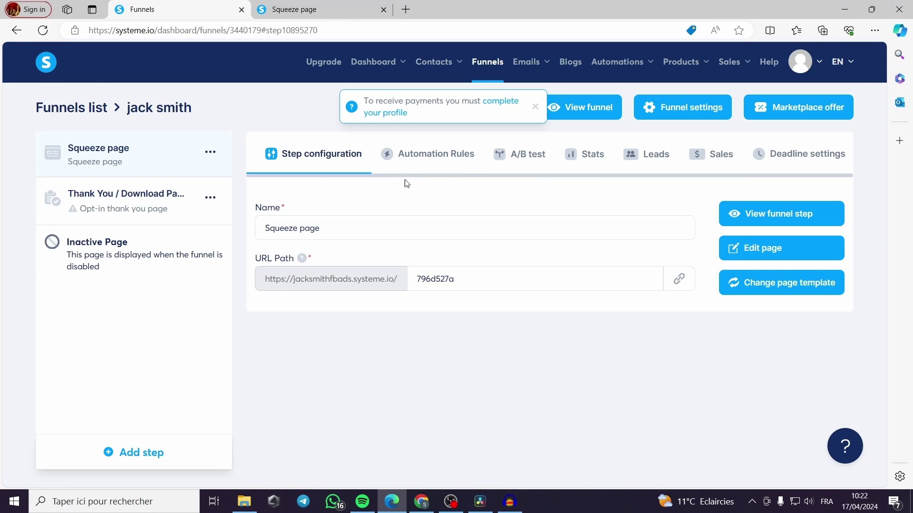
left_click(796, 284)
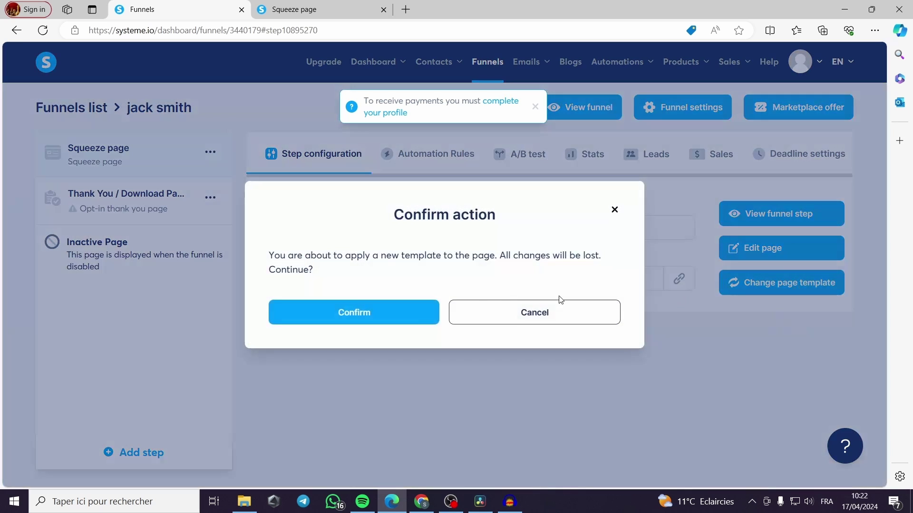
left_click(325, 313)
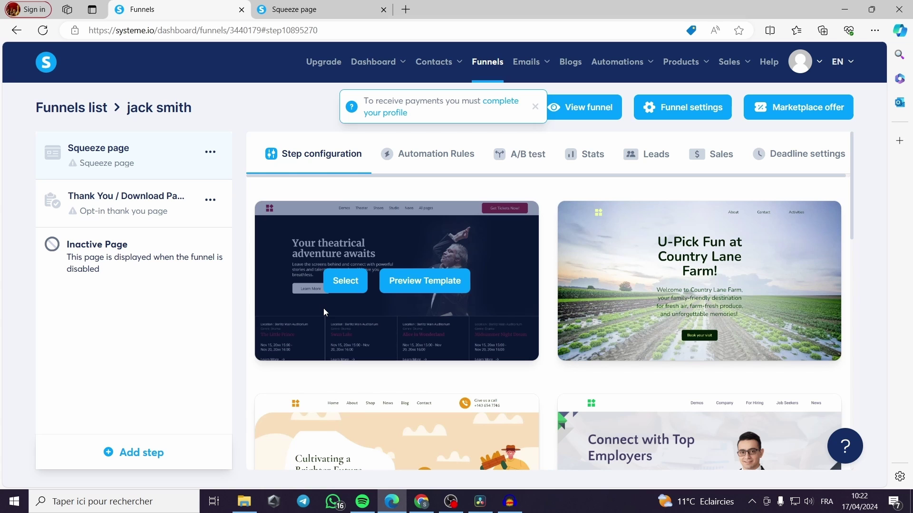
- Browse the templates for the Thank You / Download Page step and apply the blue "Thank you for purchse!" template
left_click(122, 209)
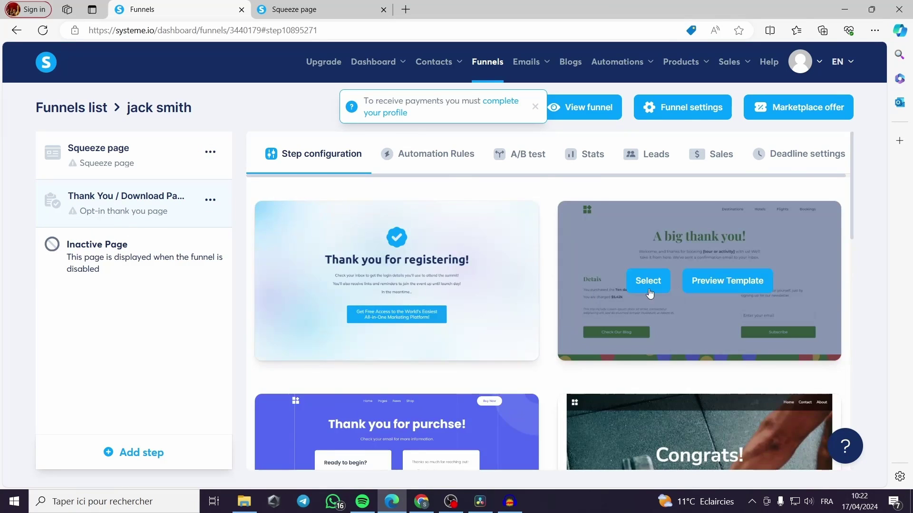
scroll(844, 288, "down", 10)
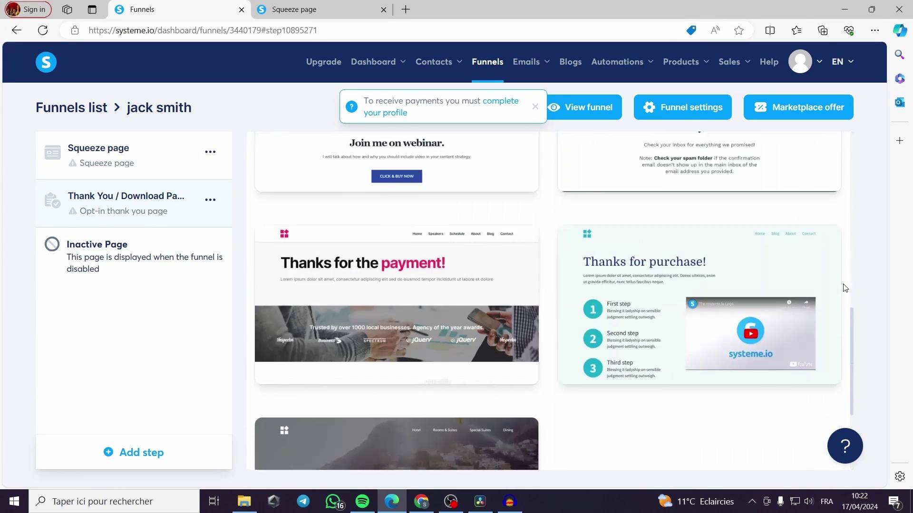
scroll(842, 288, "down", 3)
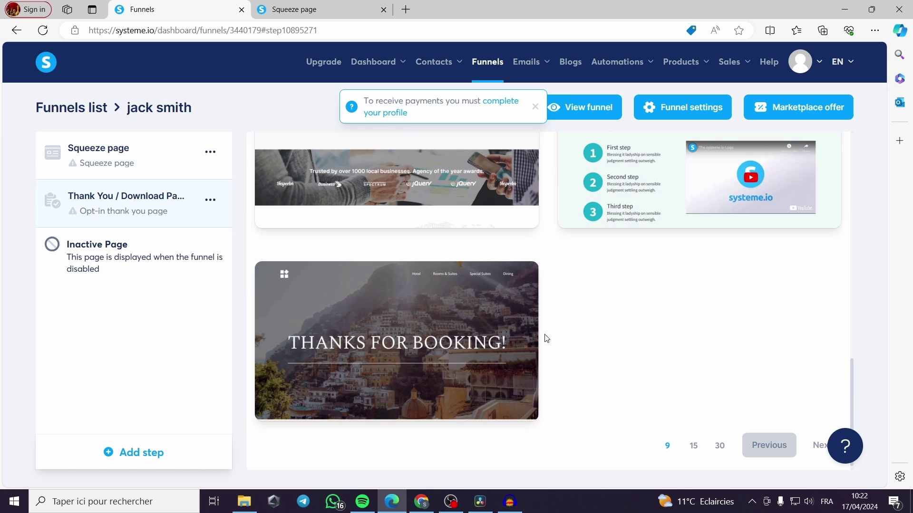
scroll(547, 339, "up", 4)
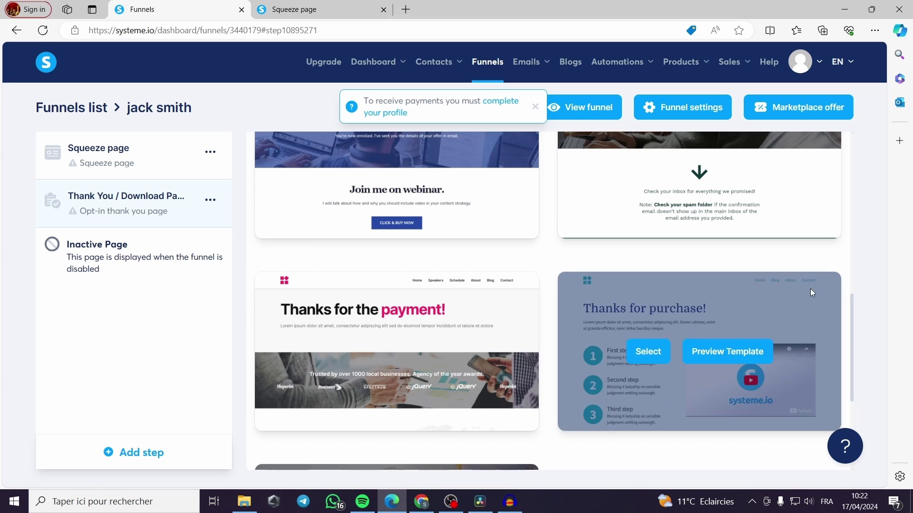
scroll(598, 291, "up", 2)
scroll(851, 350, "up", 5)
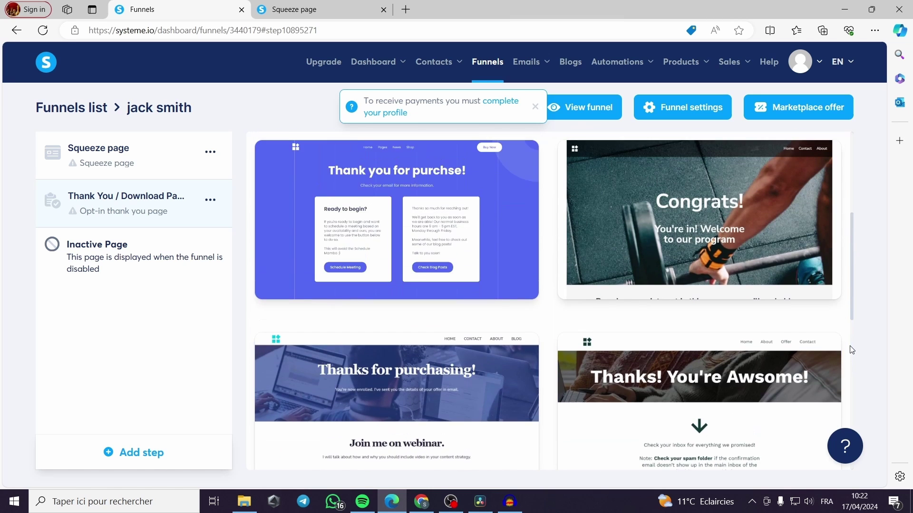
scroll(291, 312, "up", 3)
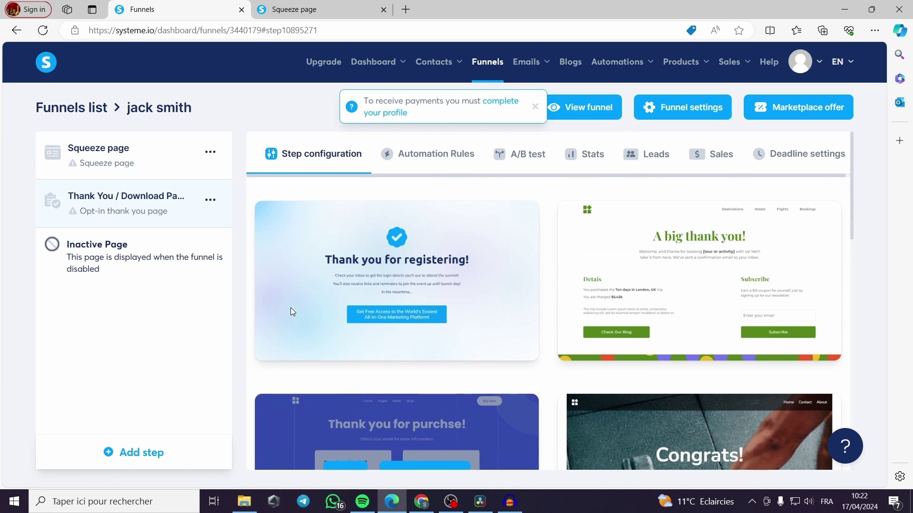
scroll(360, 392, "down", 2)
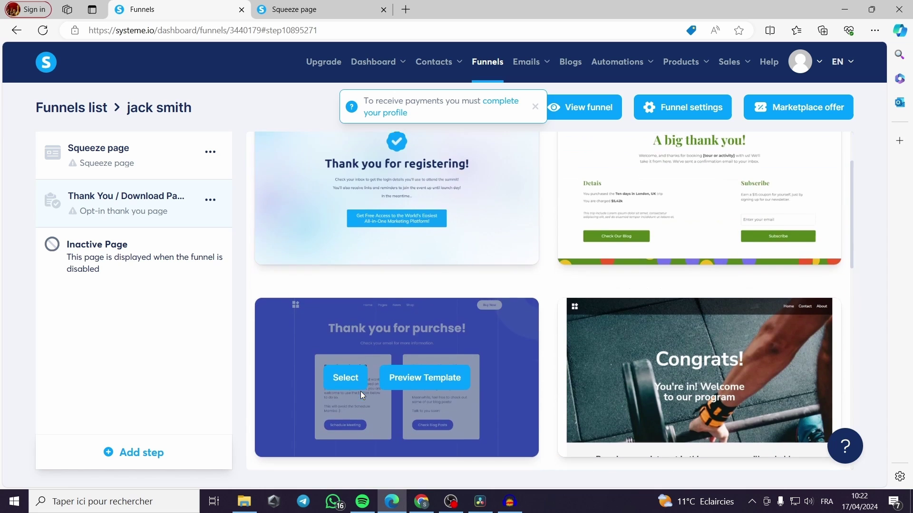
left_click(345, 372)
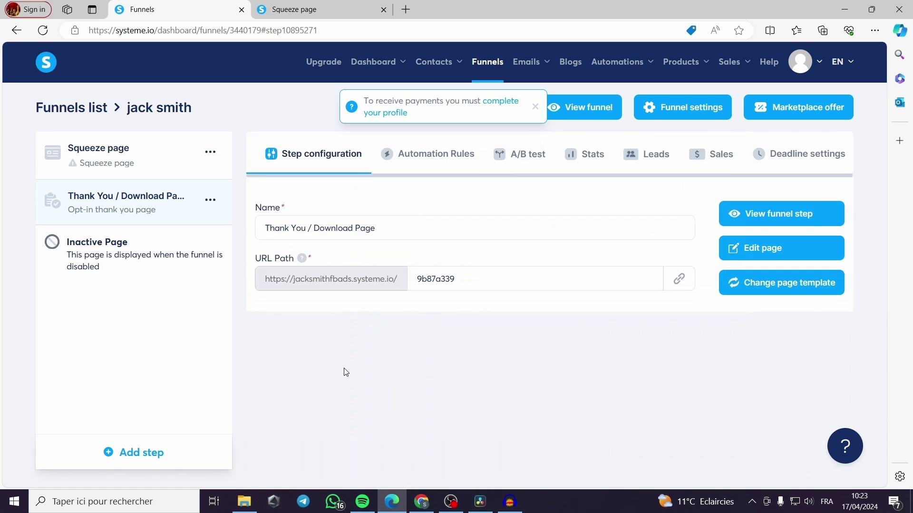
- Open the Thank You / Download Page in the page editor and examine its text blocks and footer
left_click(728, 248)
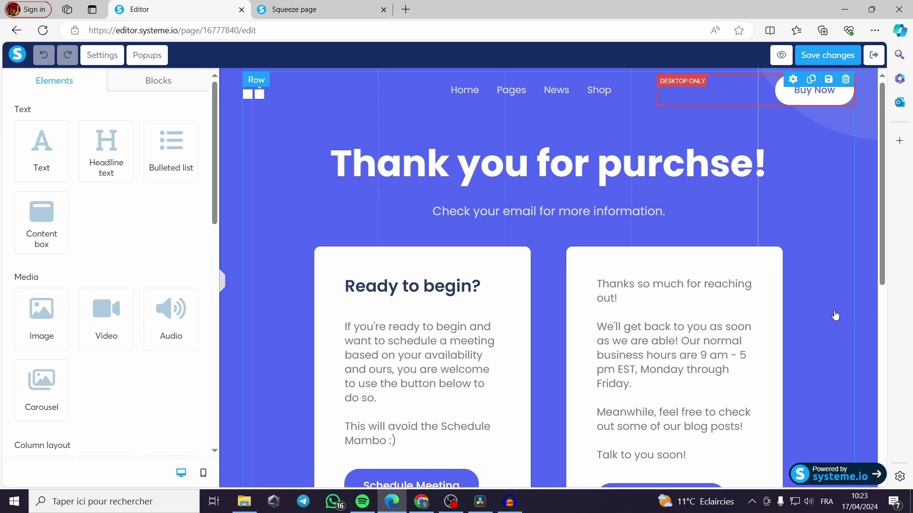
scroll(847, 314, "down", 1)
scroll(847, 313, "down", 1)
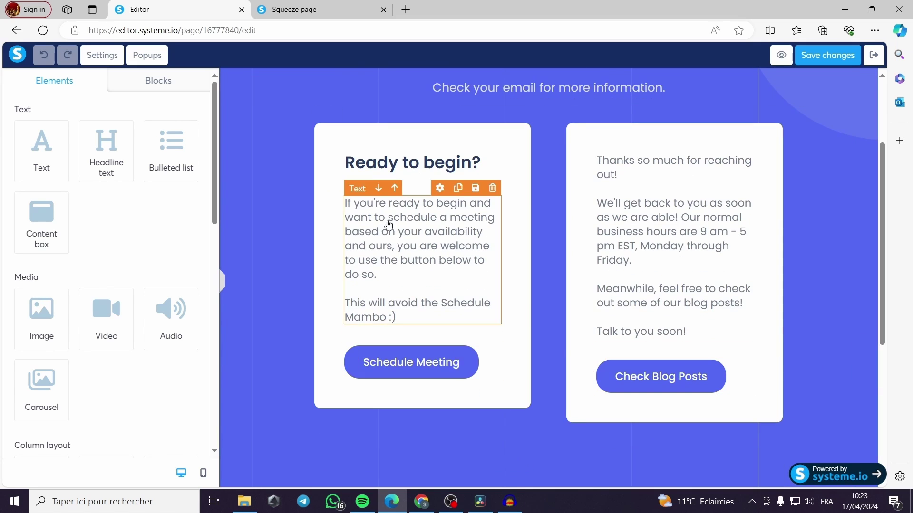
left_click(393, 317)
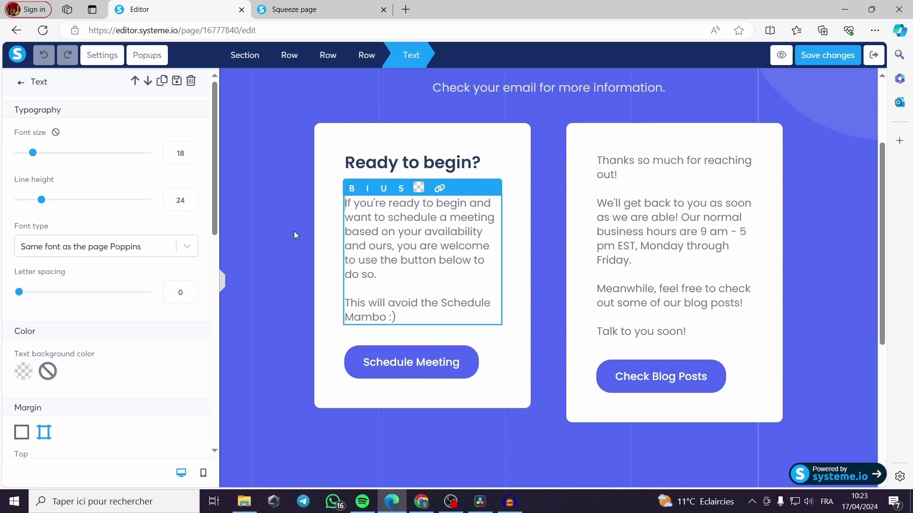
left_click(826, 351)
scroll(827, 350, "down", 5)
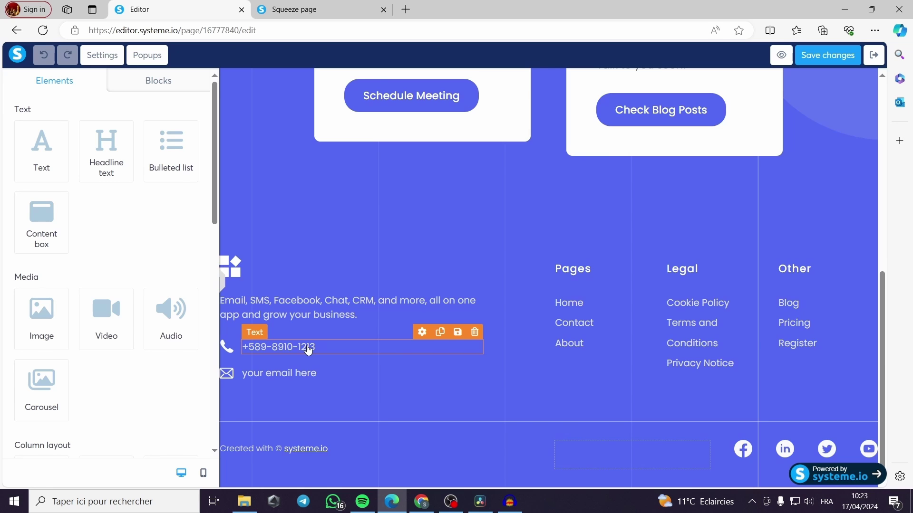
scroll(308, 348, "up", 1)
scroll(307, 346, "up", 2)
- Select the section containing the "Thank you for purchse!" content to view its margin and color settings
right_click(306, 345)
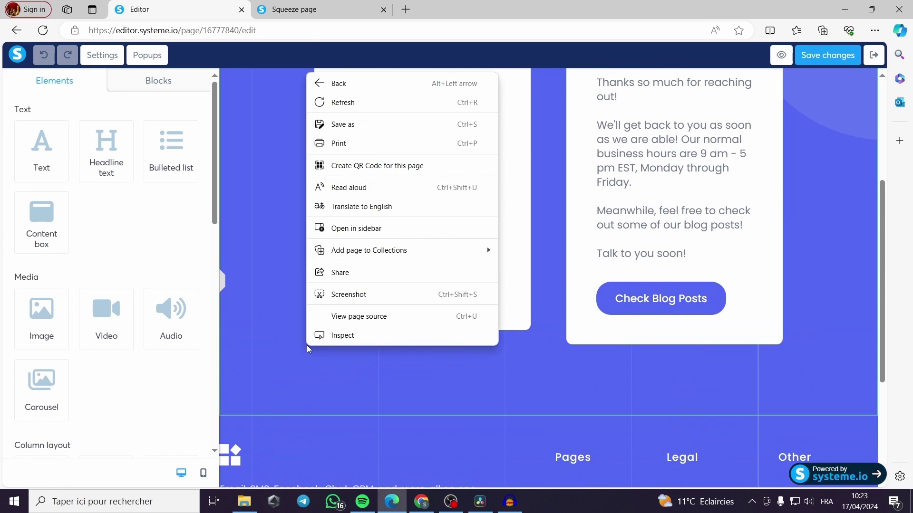
left_click(267, 309)
scroll(269, 310, "up", 3)
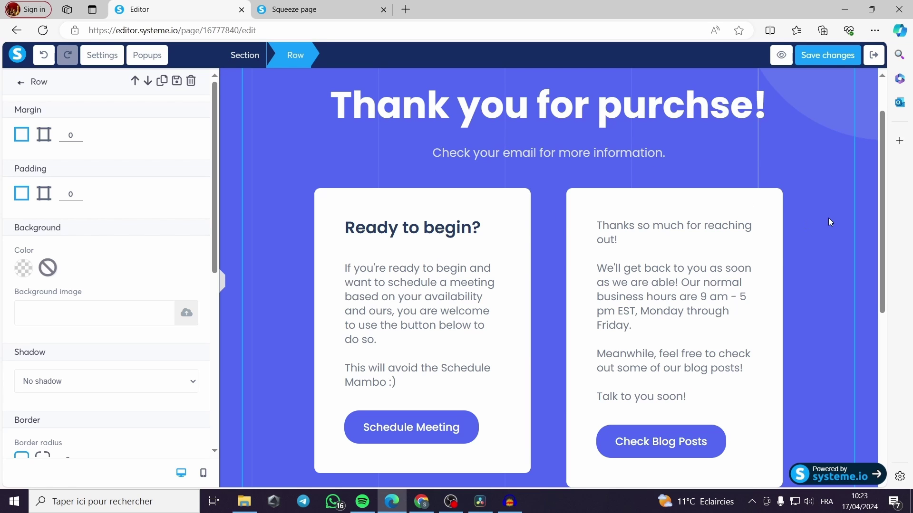
left_click(246, 61)
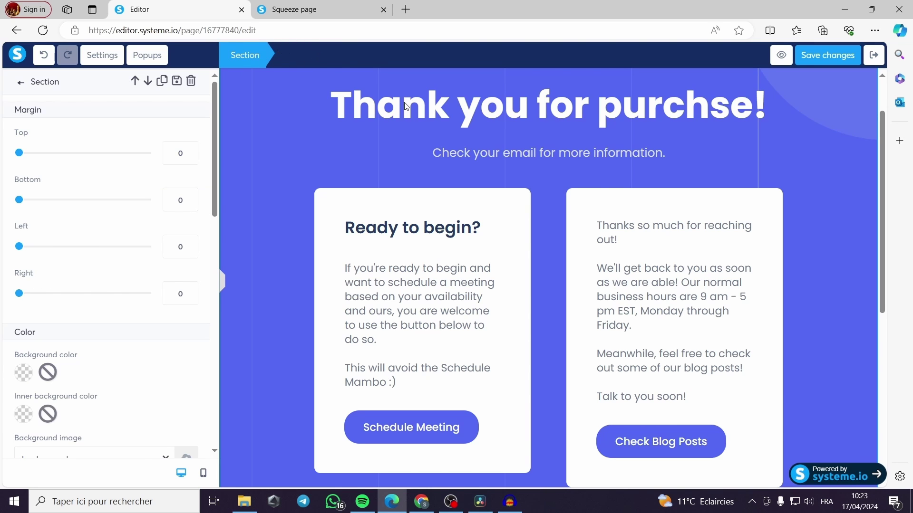
- Select the "Thanks so much for reaching out!" text block and the "Thank you for purchse!" heading to view their settings
left_click(672, 278)
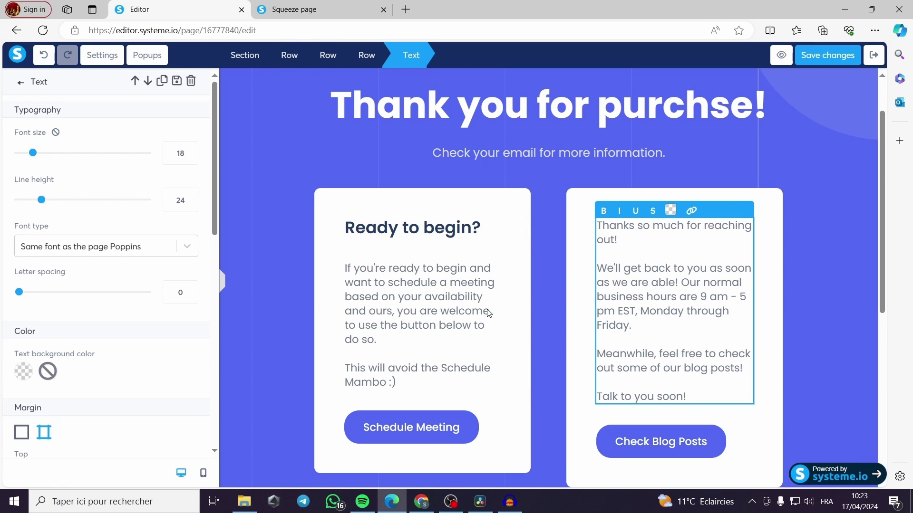
left_click(399, 116)
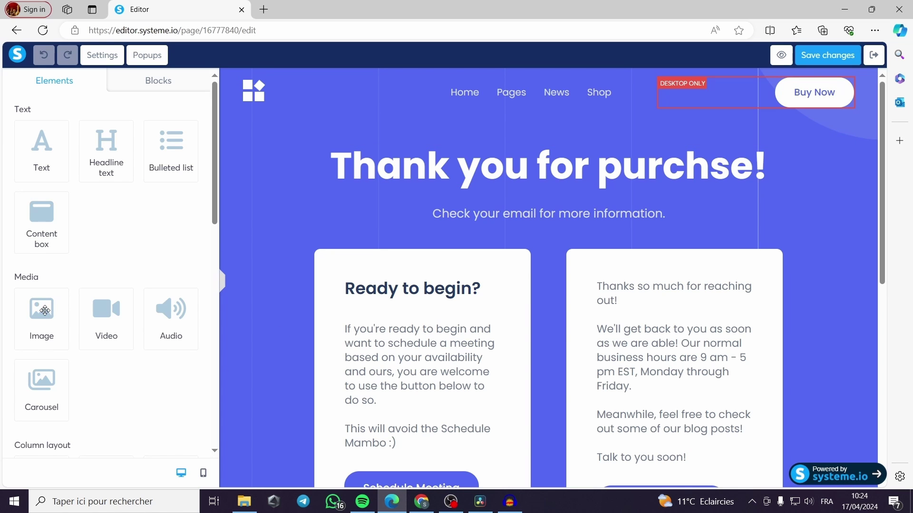
- Add an image element directly above the "Thank you for purchse!" heading and view its settings
left_click_drag(45, 311, 493, 149)
left_click(542, 253)
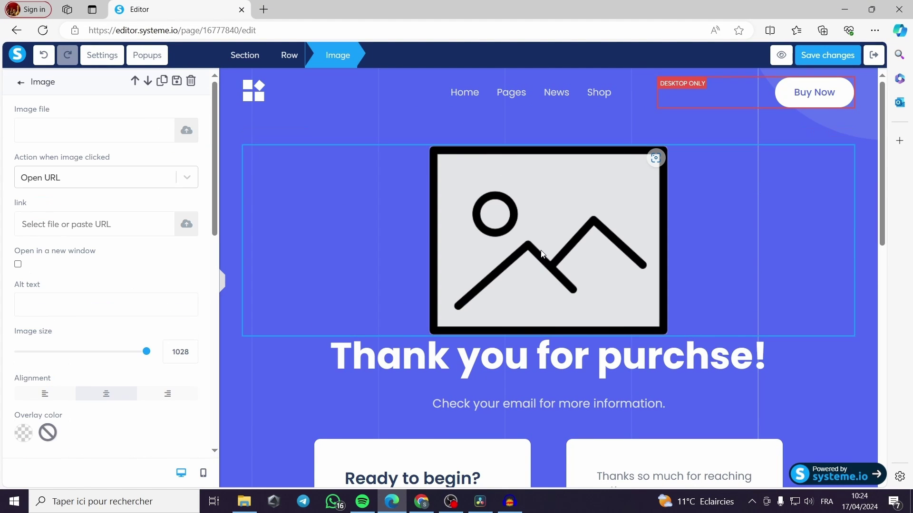
left_click(610, 184)
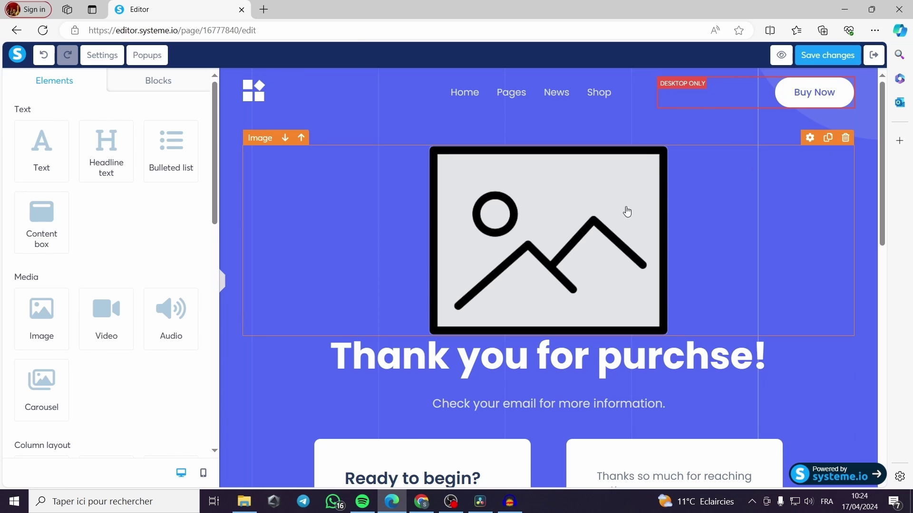
left_click(572, 248)
right_click(572, 248)
left_click(571, 245)
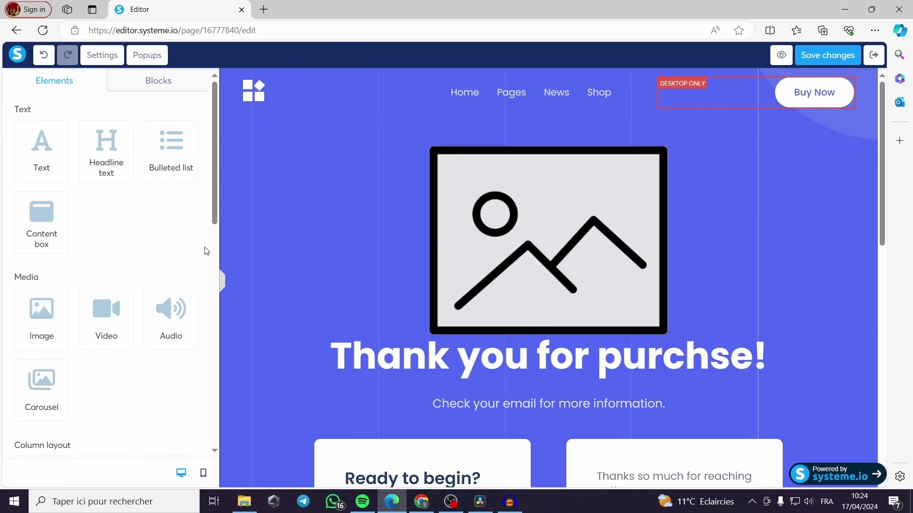
- Upload the "Blue and White Simple Product Template Bottle Mockup" PNG from the downloads folder and insert it into the image element
left_click(601, 252)
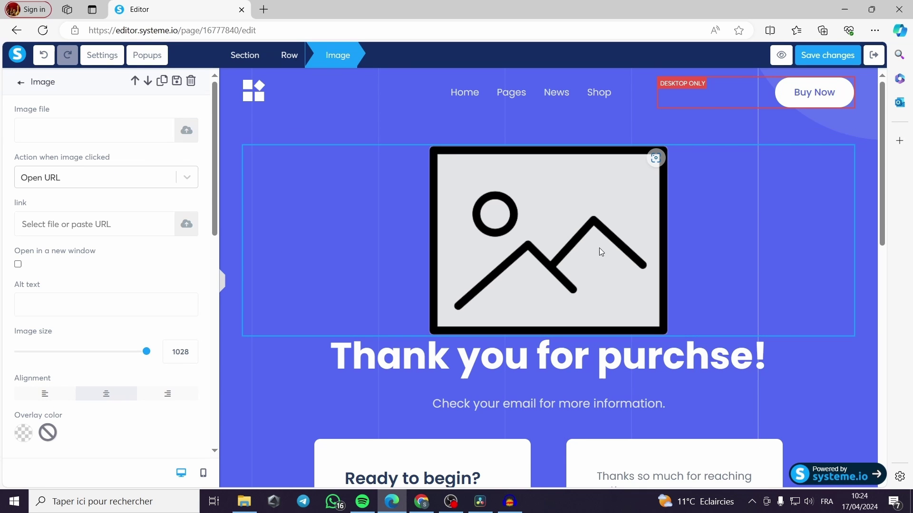
left_click(186, 131)
left_click(444, 298)
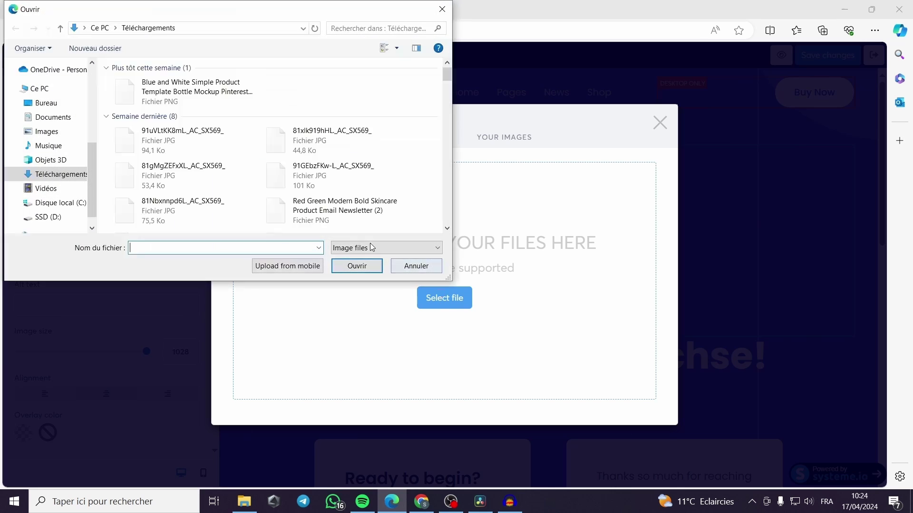
left_click(153, 102)
double_click(153, 102)
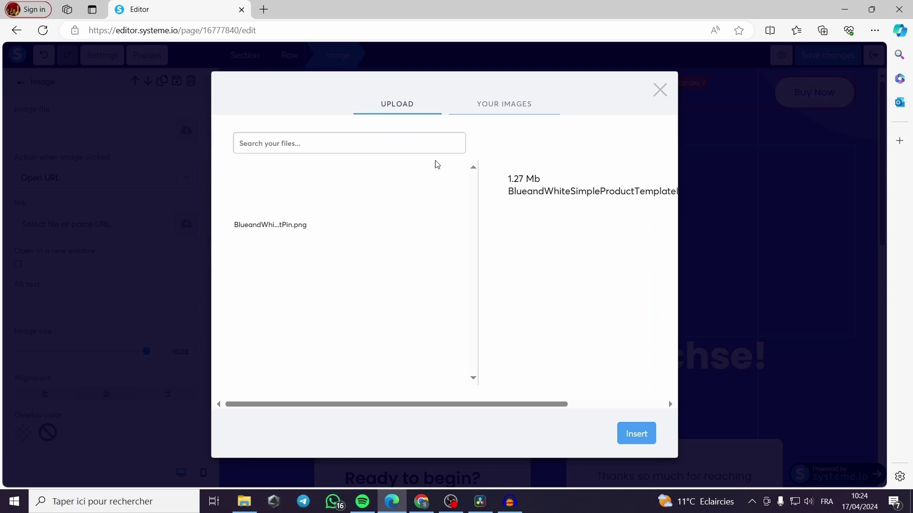
left_click(649, 447)
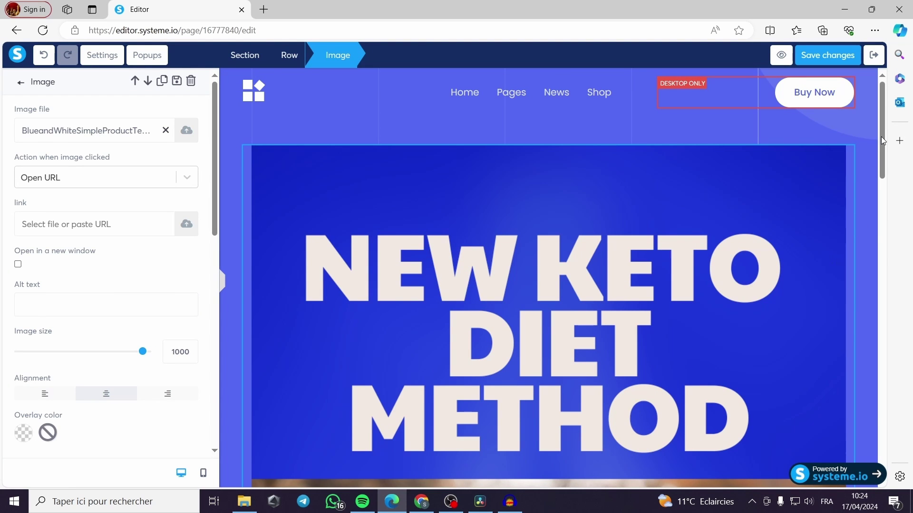
left_click(877, 164)
mouse_move(880, 161)
left_mouse_down()
mouse_move(865, 368)
mouse_move(868, 154)
left_mouse_up()
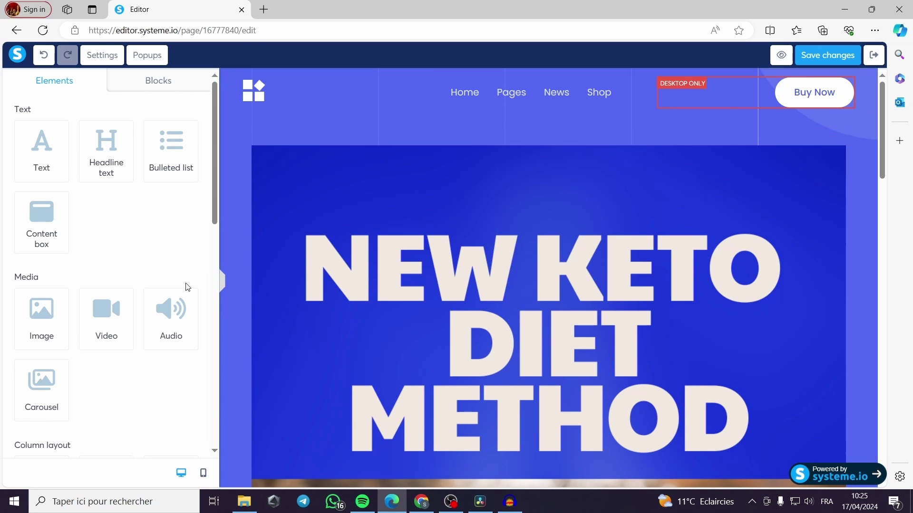